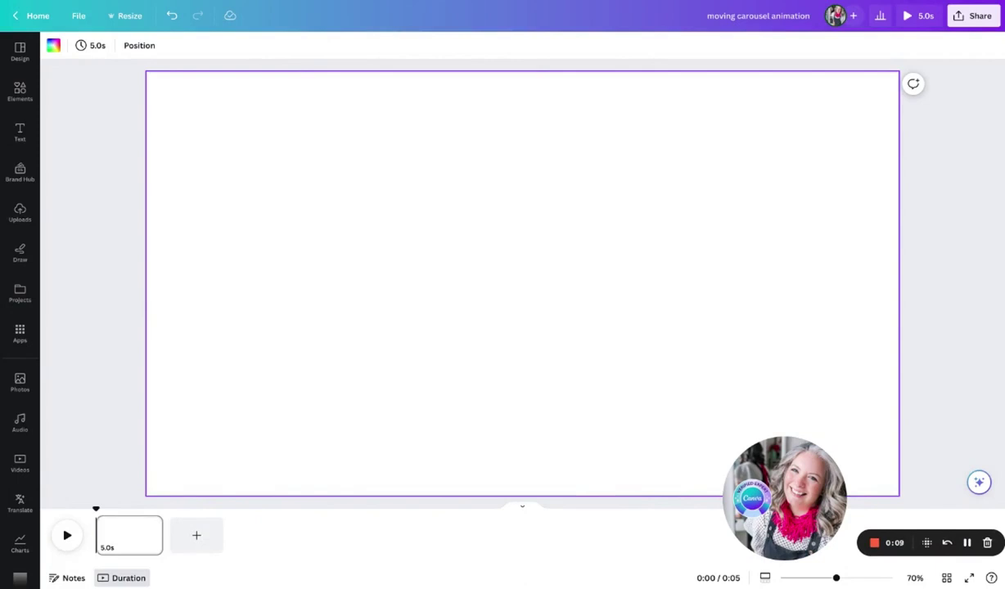
# Change the blank page's background colour to solid grey #737373
pyautogui.click(54, 47)
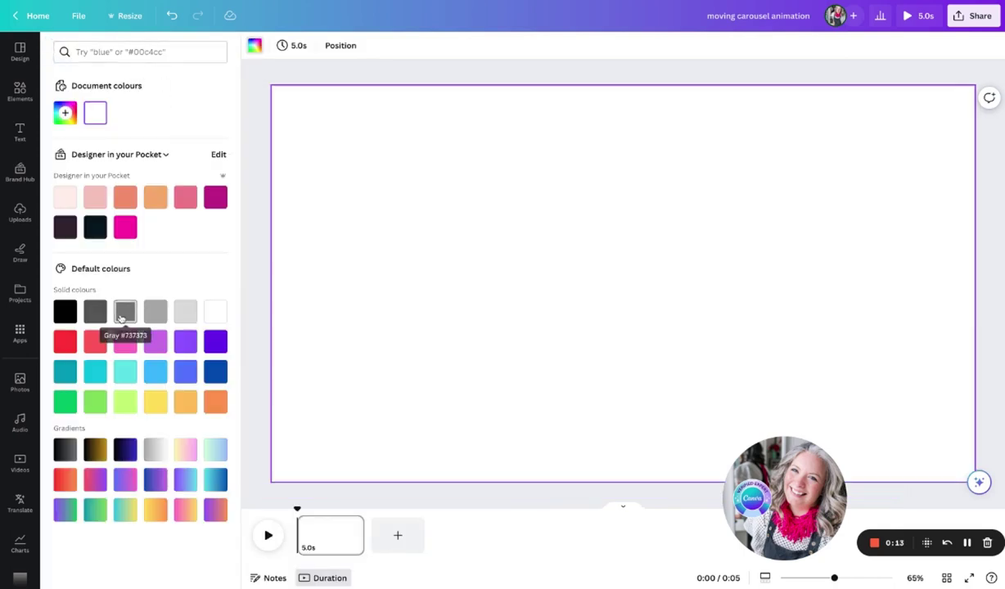
pyautogui.click(125, 312)
pyautogui.click(256, 372)
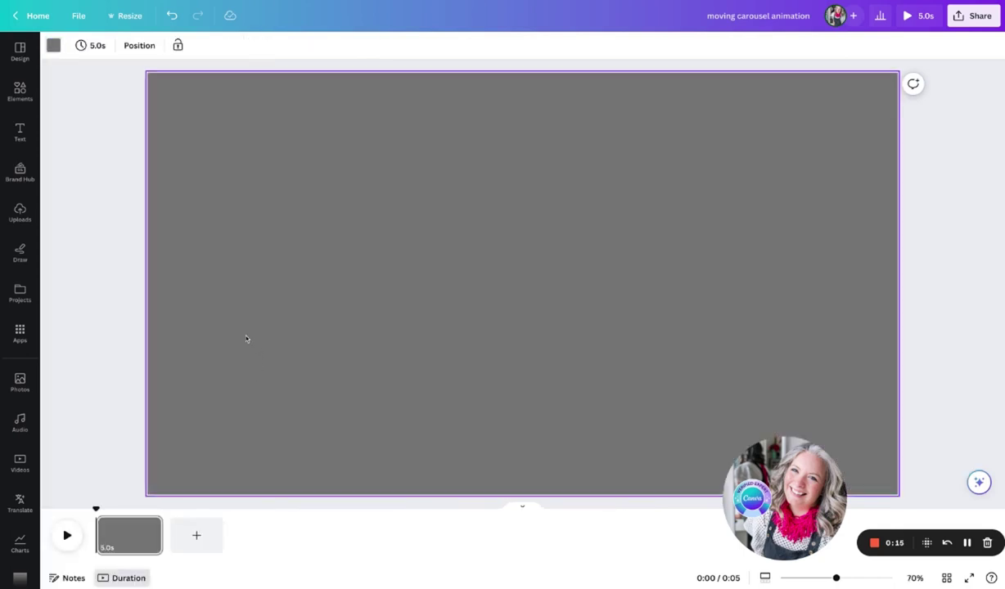
# Add a rounded square shape, resize it into a tall portrait card centred on the page, and fill it white
pyautogui.click(20, 91)
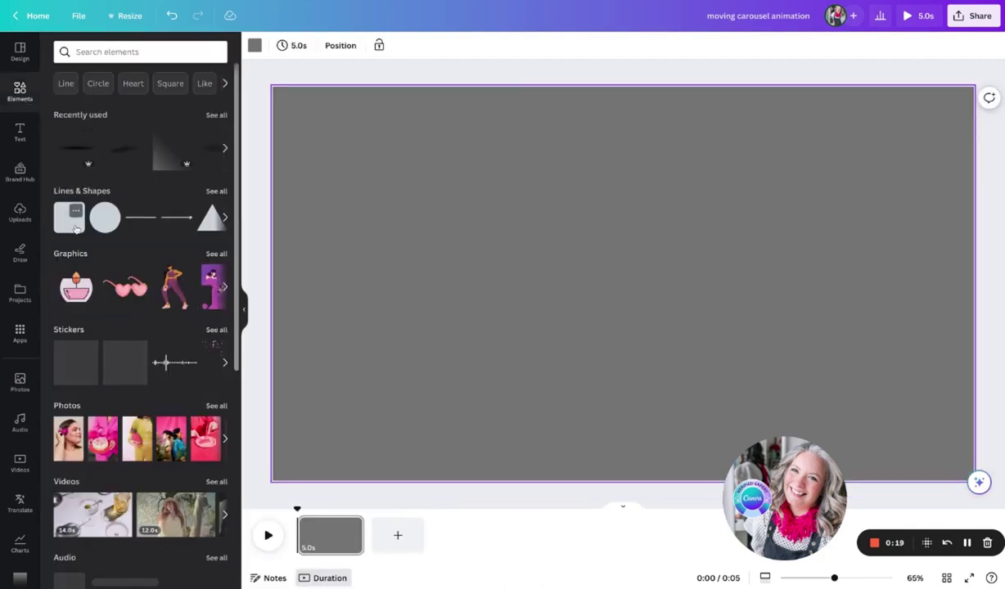
pyautogui.click(76, 230)
pyautogui.moveTo(621, 224); pyautogui.dragTo(620, 150)
pyautogui.moveTo(682, 342); pyautogui.dragTo(752, 427)
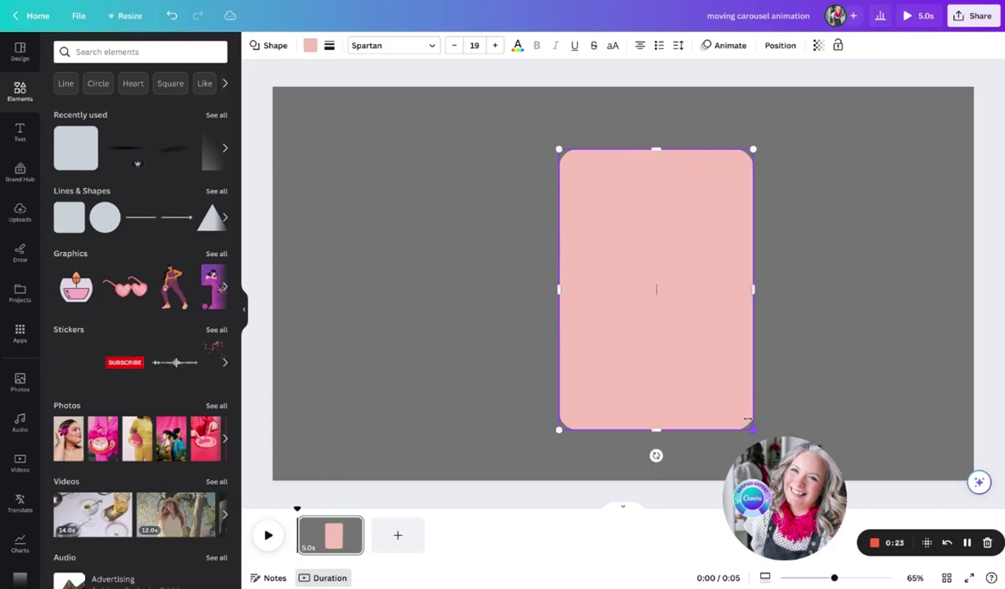
pyautogui.moveTo(681, 364); pyautogui.dragTo(650, 358)
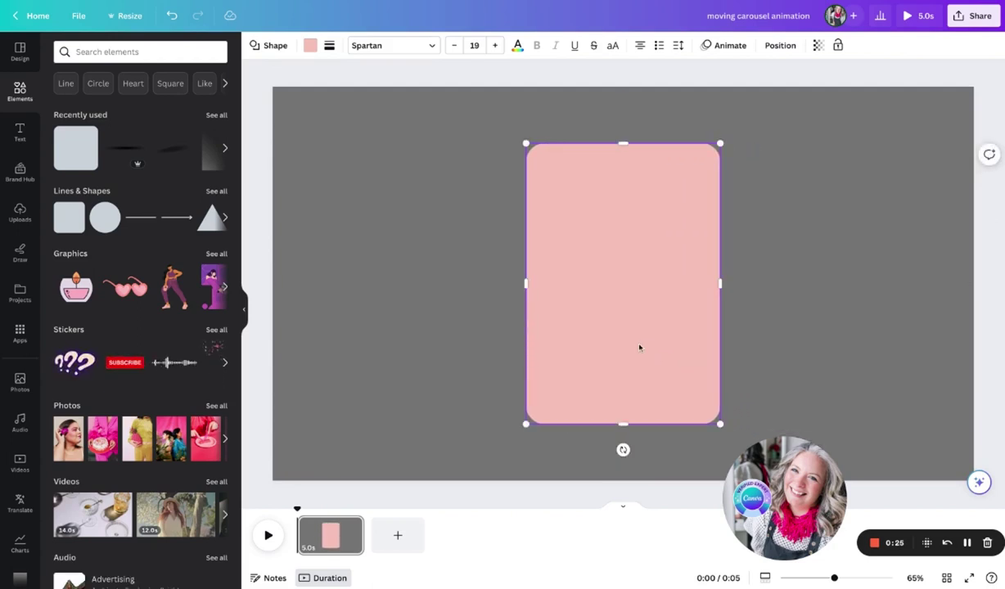
pyautogui.click(309, 47)
pyautogui.click(214, 312)
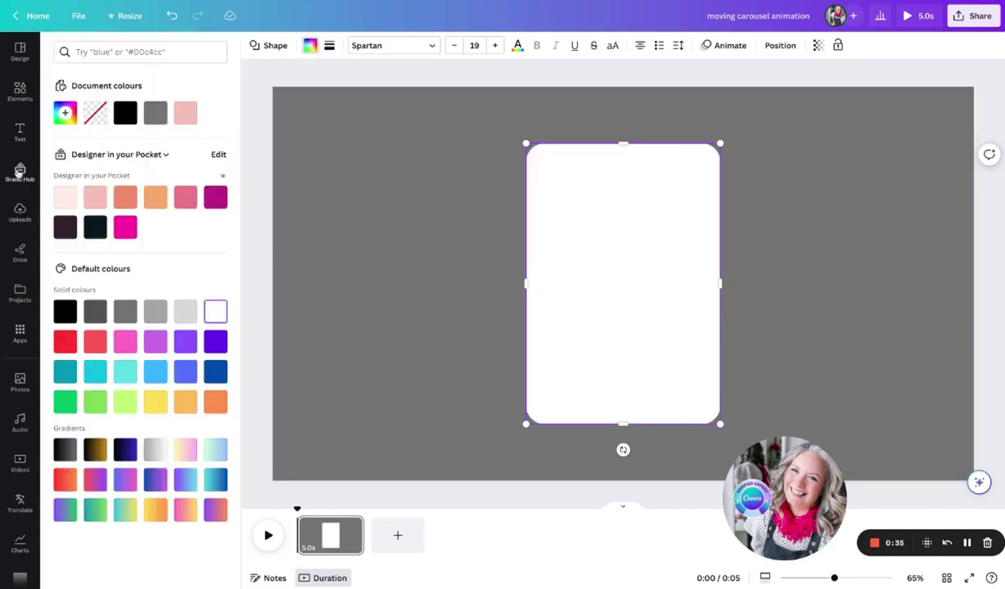
# Add a circular photo frame and shrink it into the white card's upper-left corner as the profile picture
pyautogui.click(19, 92)
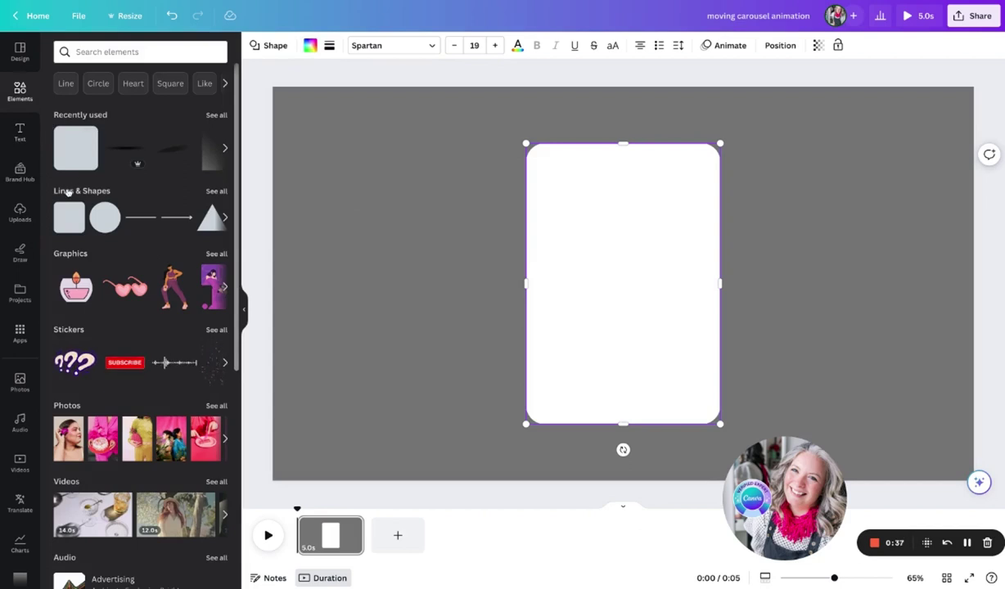
pyautogui.scroll(-6, 73, 335)
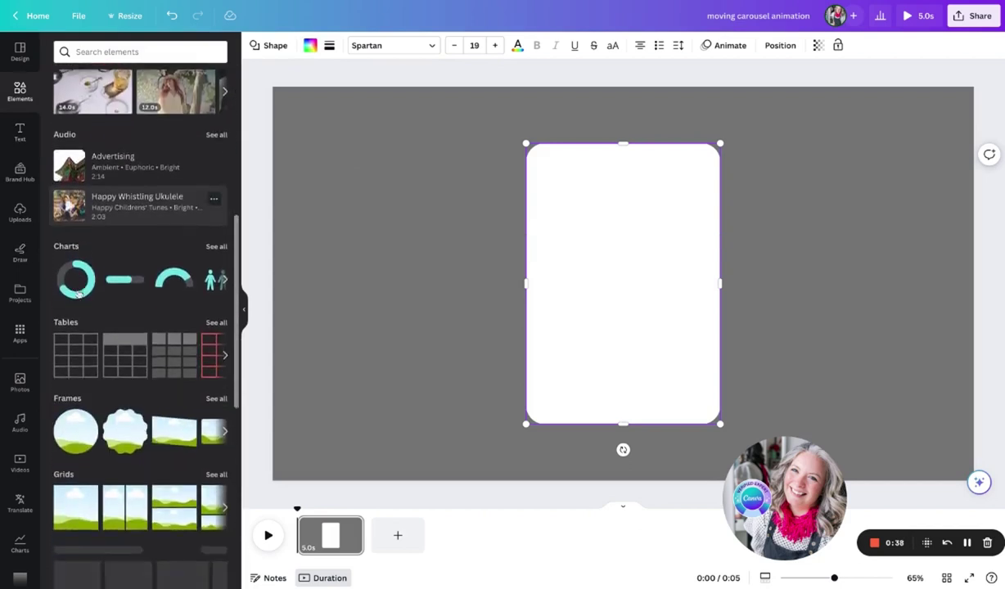
pyautogui.click(73, 335)
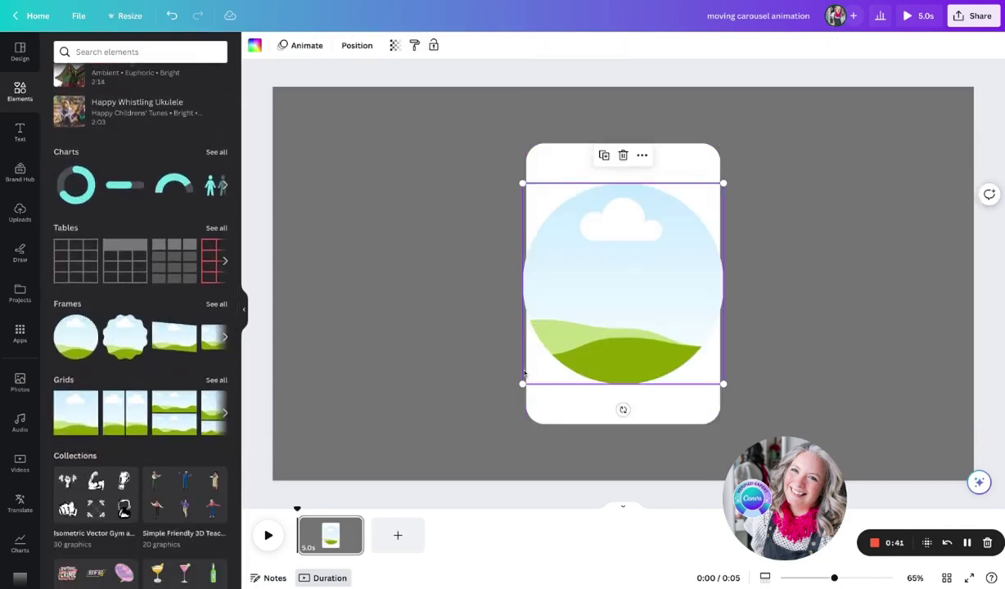
pyautogui.moveTo(522, 384); pyautogui.dragTo(562, 178)
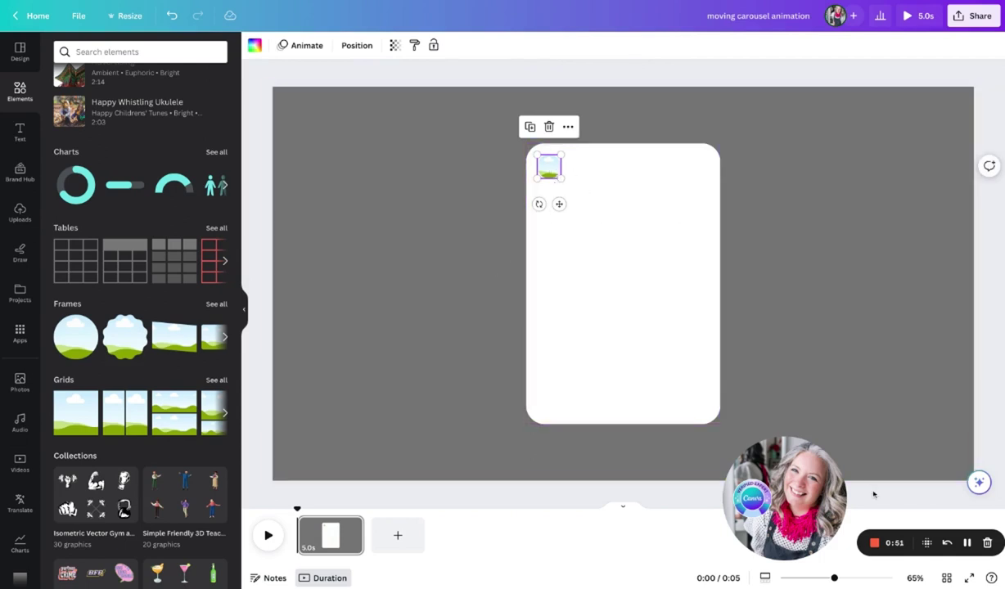
# Add the text "designerinyourpocket" beside the circular frame and a large portrait image frame beneath it on the card
pyautogui.click(19, 131)
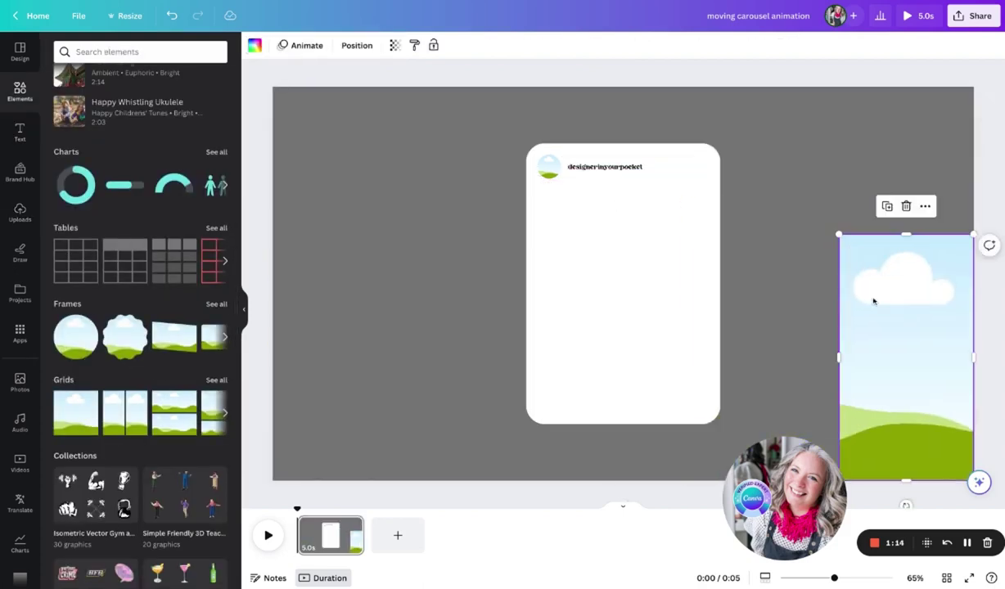
pyautogui.click(354, 45)
pyautogui.moveTo(670, 315); pyautogui.dragTo(698, 287)
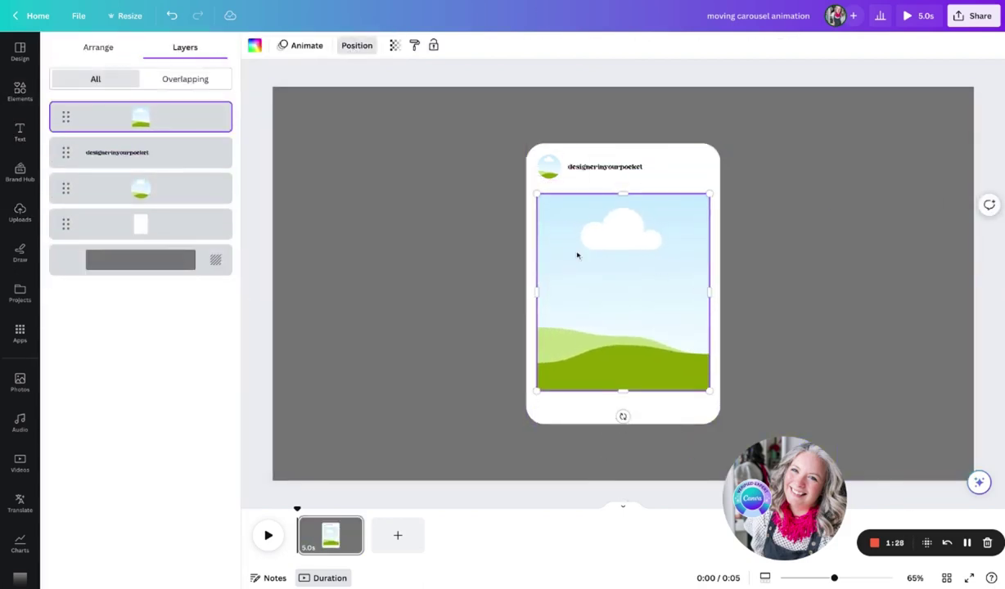
pyautogui.click(433, 186)
# Search graphics for "instagram icons", add the outlined paper plane icon, and shrink it on the card
pyautogui.click(20, 92)
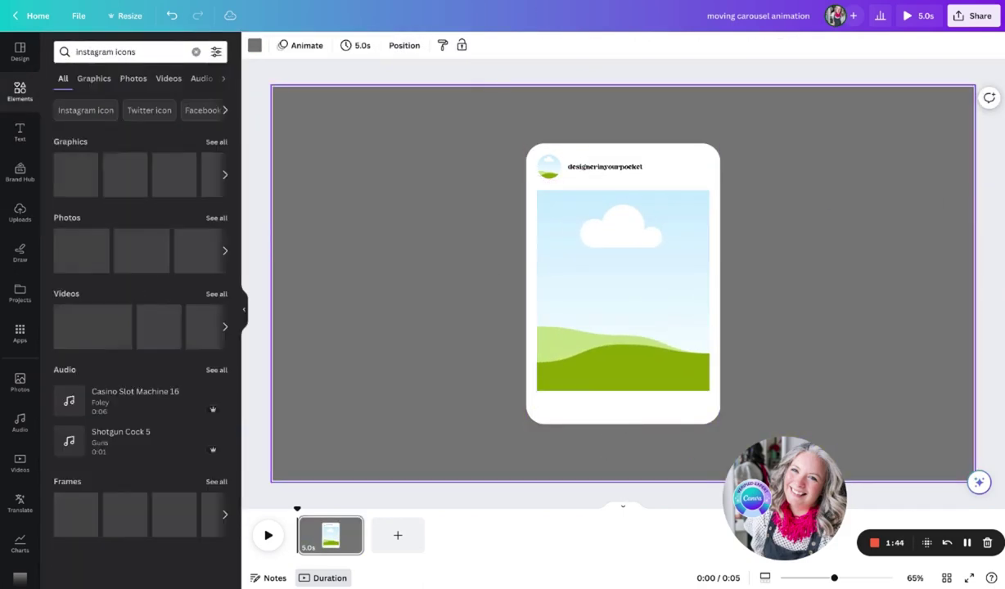
pyautogui.click(94, 78)
pyautogui.click(81, 222)
pyautogui.moveTo(532, 206); pyautogui.dragTo(619, 281)
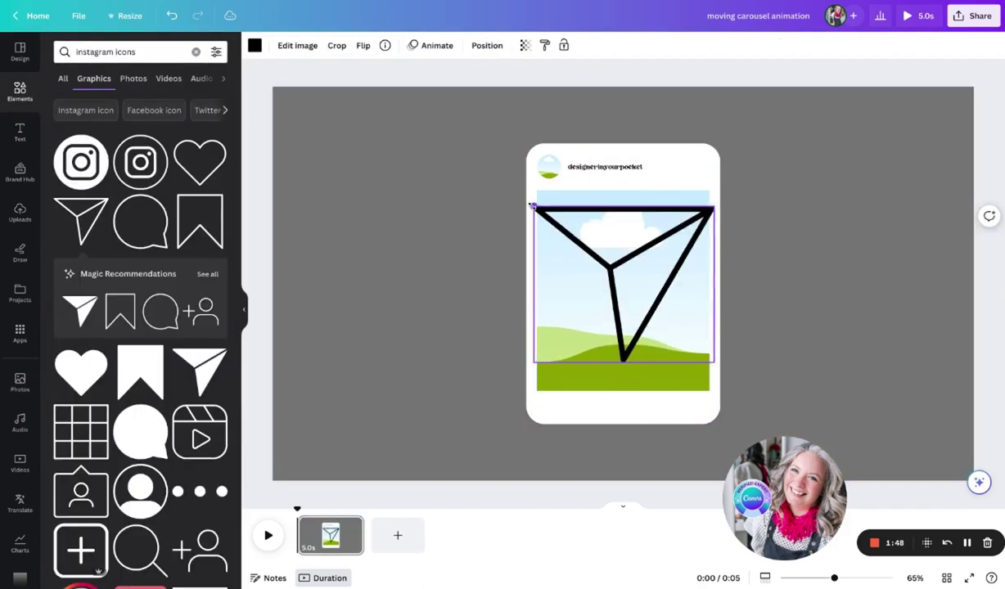
pyautogui.moveTo(693, 341); pyautogui.dragTo(494, 302)
# Add the outlined speech bubble and heart icons and size them to match the paper plane icon
pyautogui.click(140, 223)
pyautogui.moveTo(702, 207); pyautogui.dragTo(583, 323)
pyautogui.moveTo(564, 342); pyautogui.dragTo(620, 402)
pyautogui.click(200, 162)
pyautogui.keyDown('shift'); pyautogui.click(448, 302); pyautogui.keyUp('shift')
pyautogui.keyDown('shift'); pyautogui.click(494, 299); pyautogui.keyUp('shift')
pyautogui.click(622, 446)
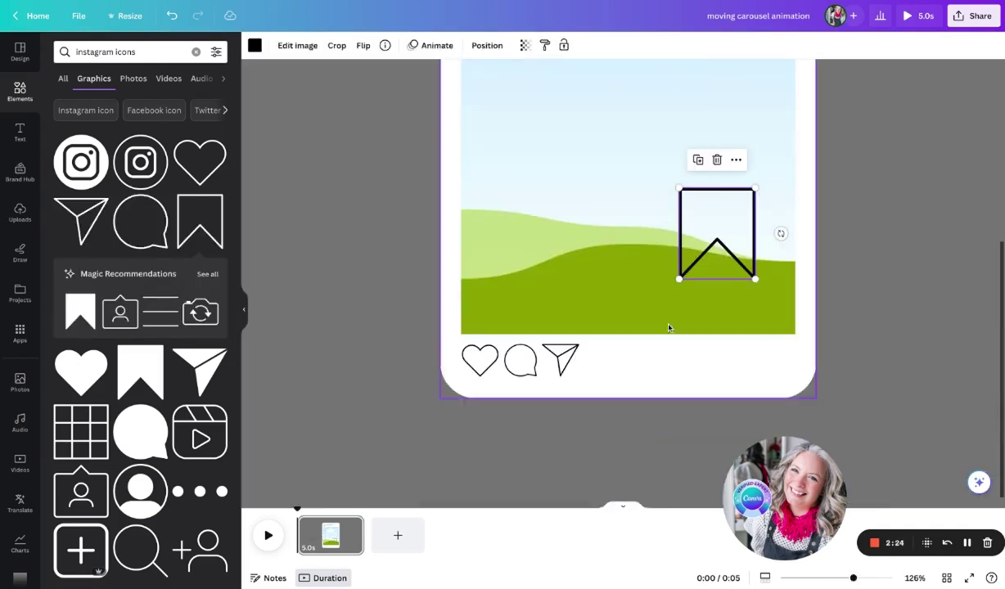
# Arrange the heart, bubble, plane and bookmark icons in a row below the image frame, with three dots in the card's header
pyautogui.moveTo(755, 279); pyautogui.dragTo(707, 222)
pyautogui.moveTo(692, 205); pyautogui.dragTo(774, 360)
pyautogui.moveTo(579, 376); pyautogui.dragTo(559, 357)
pyautogui.click(774, 360)
pyautogui.keyDown('shift'); pyautogui.click(559, 357); pyautogui.keyUp('shift')
pyautogui.keyDown('shift'); pyautogui.click(518, 357); pyautogui.keyUp('shift')
pyautogui.keyDown('shift'); pyautogui.click(476, 356); pyautogui.keyUp('shift')
pyautogui.click(594, 315)
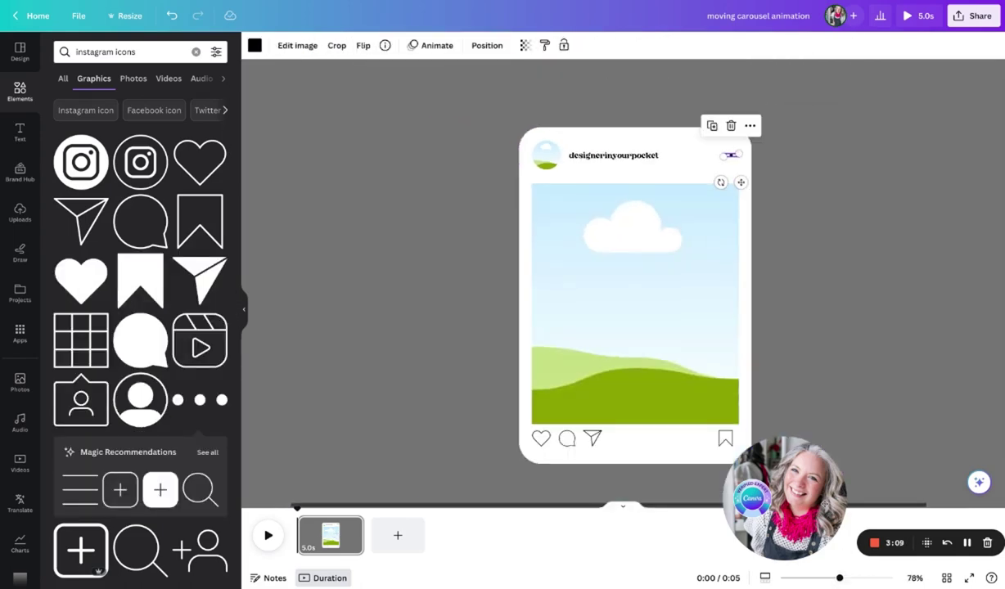
# Fill the circular frame with the portrait photo and the large frame with the uploaded "6 KEYS STEPS TO" slide
pyautogui.press('Escape')
pyautogui.click(19, 172)
pyautogui.click(208, 472)
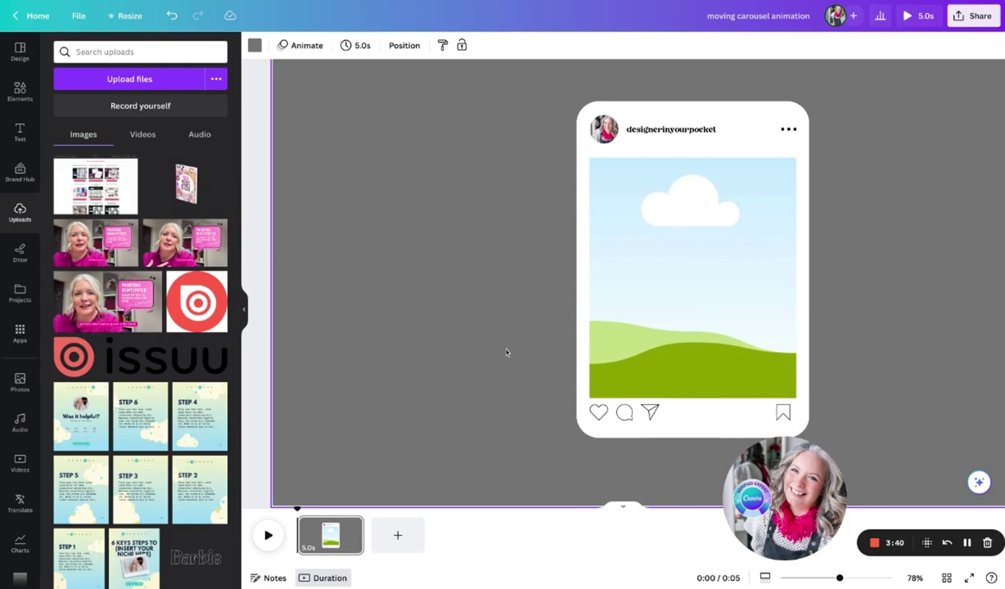
pyautogui.moveTo(137, 570)
pyautogui.mouseDown()
pyautogui.moveTo(311, 518)
pyautogui.moveTo(704, 497)
pyautogui.moveTo(692, 328)
pyautogui.mouseUp()
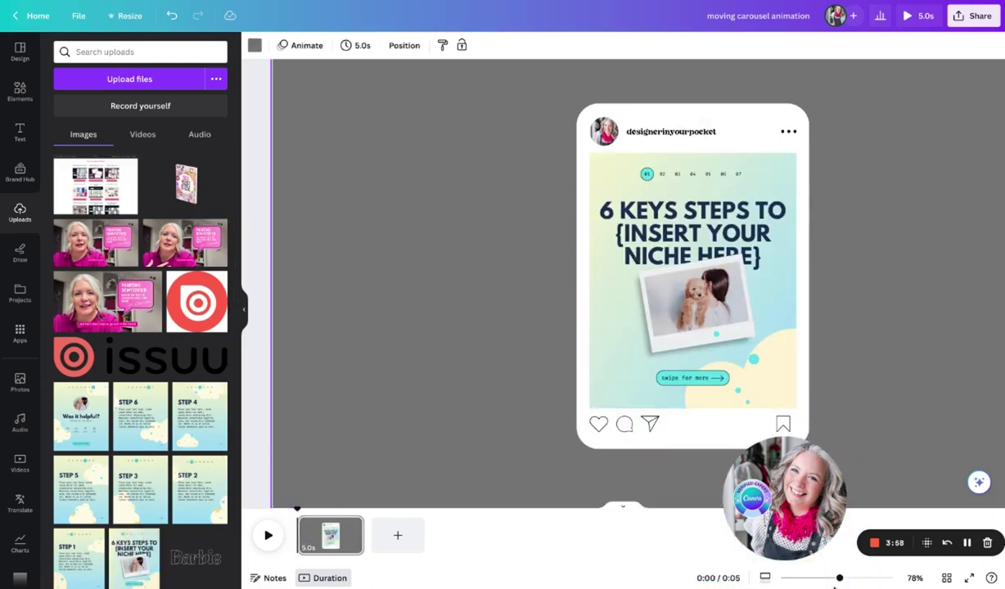
pyautogui.moveTo(840, 578); pyautogui.dragTo(834, 578)
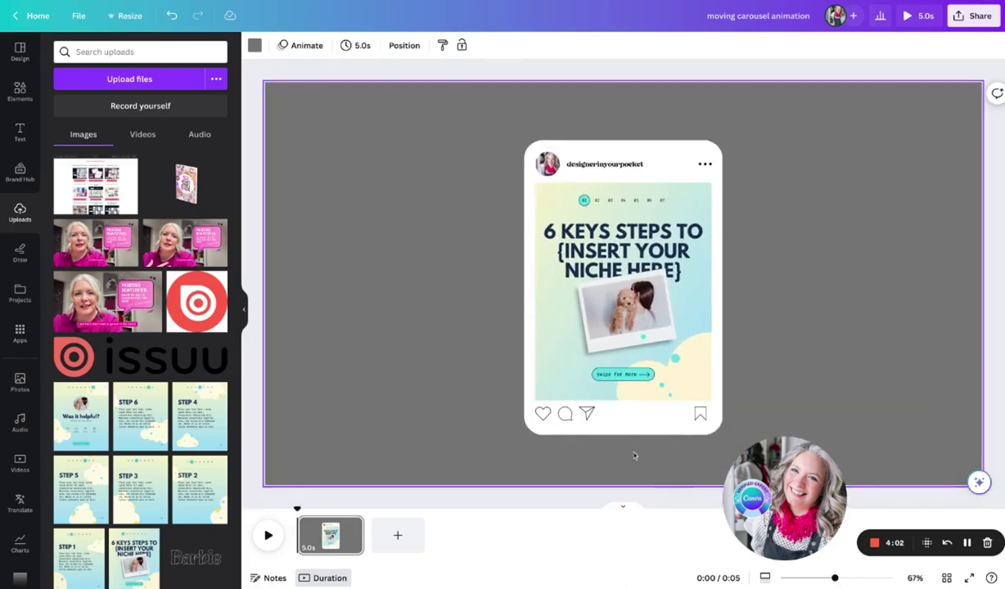
# Search graphics for "rectangle shadow" and add the dark blurred portrait rectangle shadow to the page
pyautogui.click(20, 91)
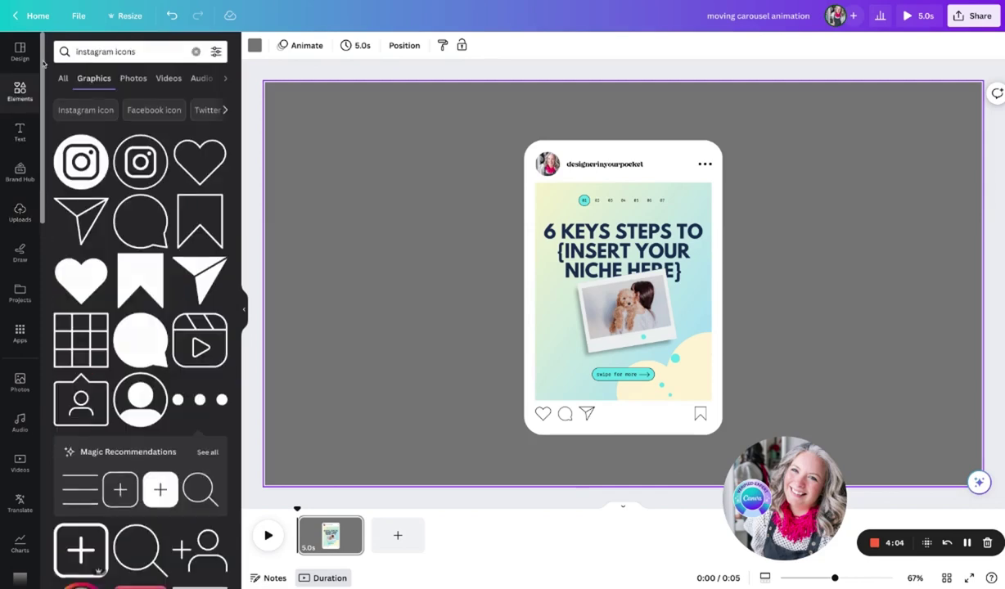
pyautogui.tripleClick(106, 51)
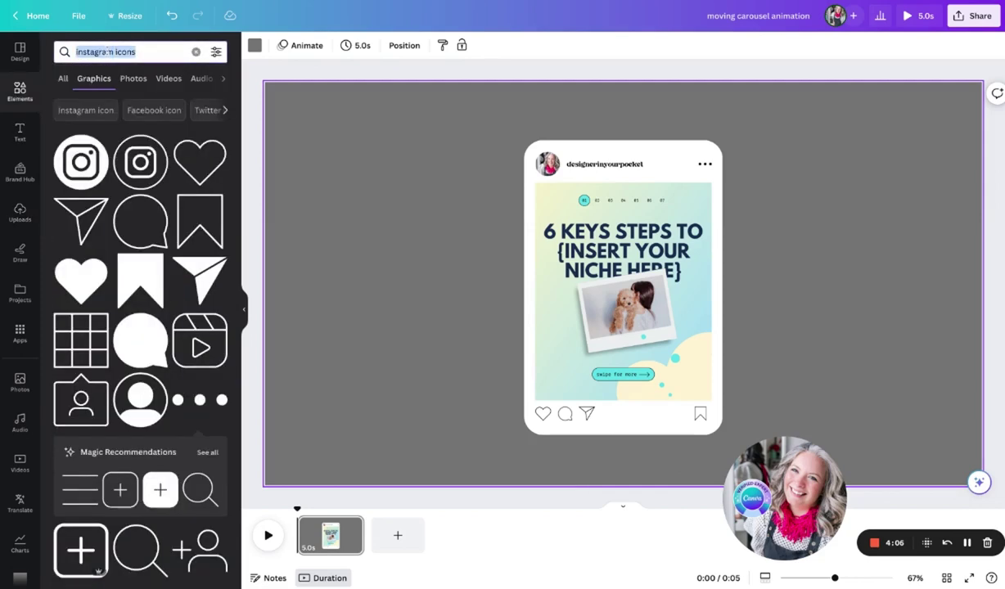
pyautogui.write('r')
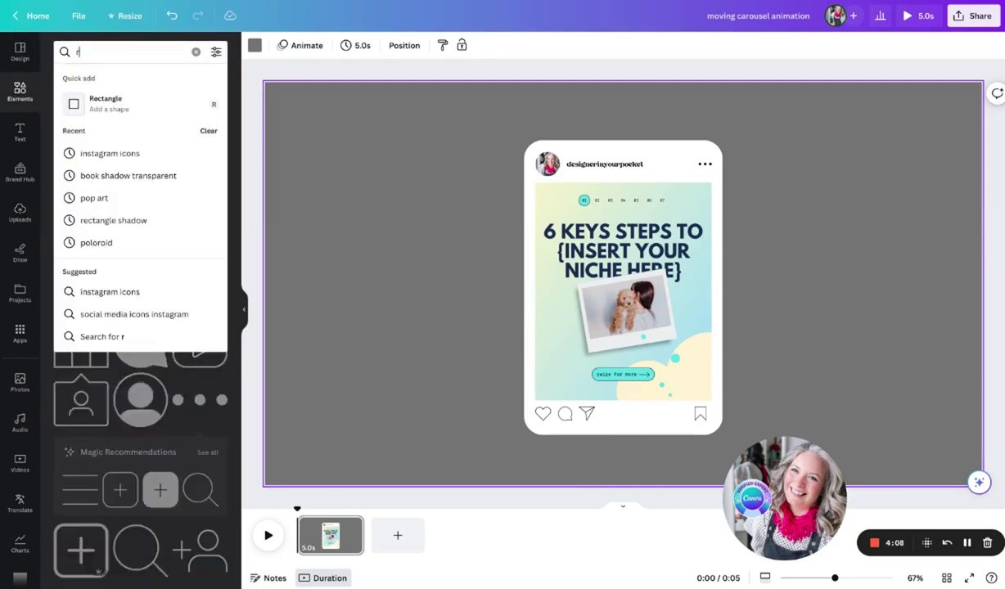
pyautogui.write('ectangle shadow')
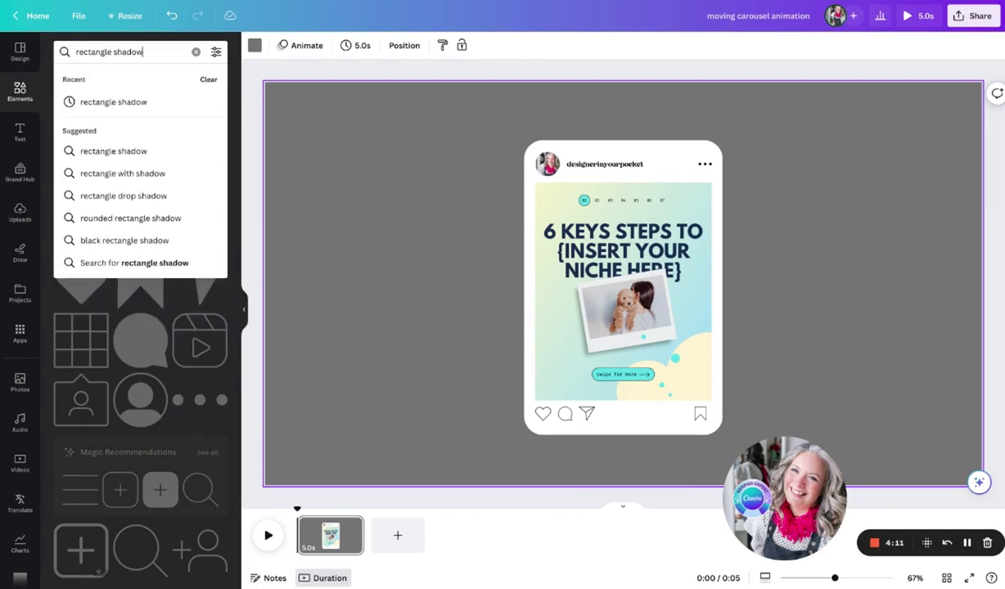
pyautogui.press('Return')
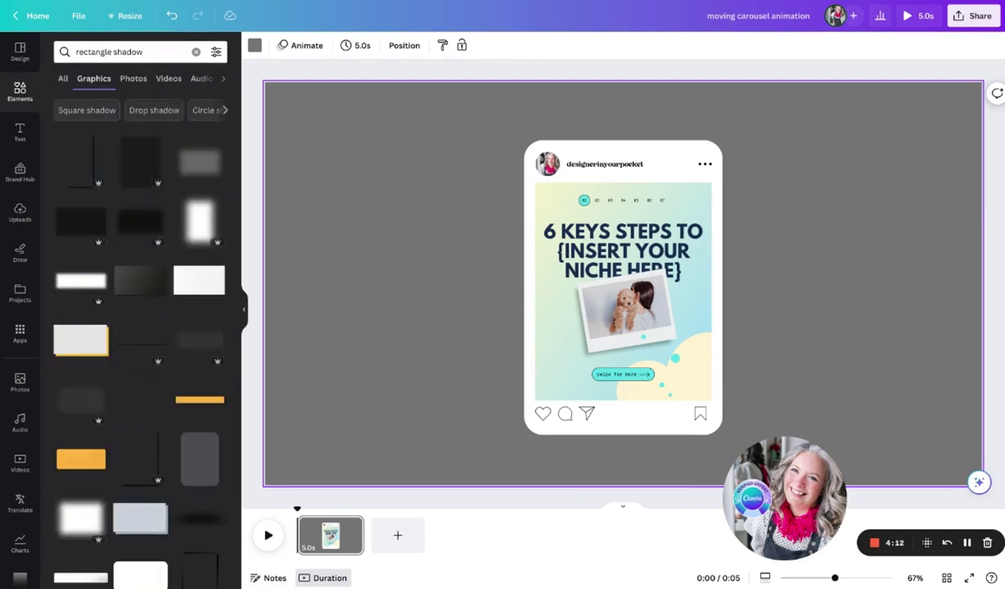
pyautogui.click(138, 164)
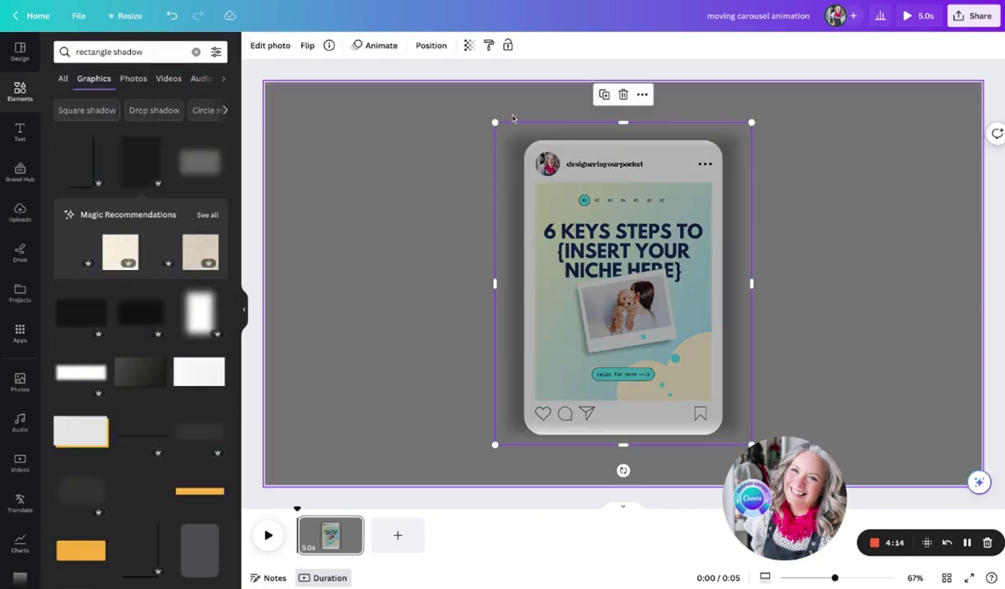
# Resize the shadow so it extends past the card's right and lower edges, and layer it behind the white card
pyautogui.moveTo(495, 120); pyautogui.dragTo(493, 121)
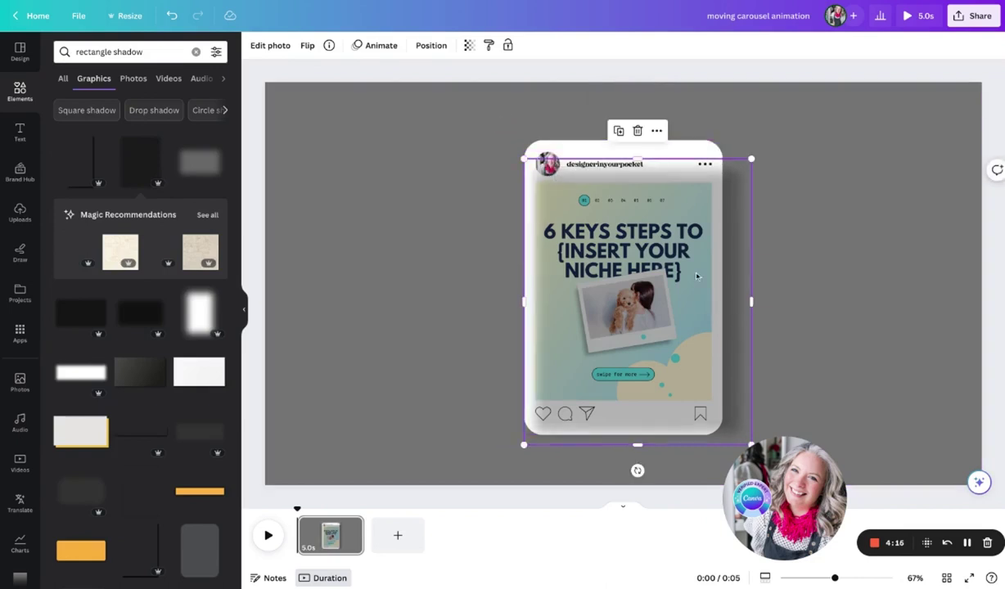
pyautogui.click(431, 46)
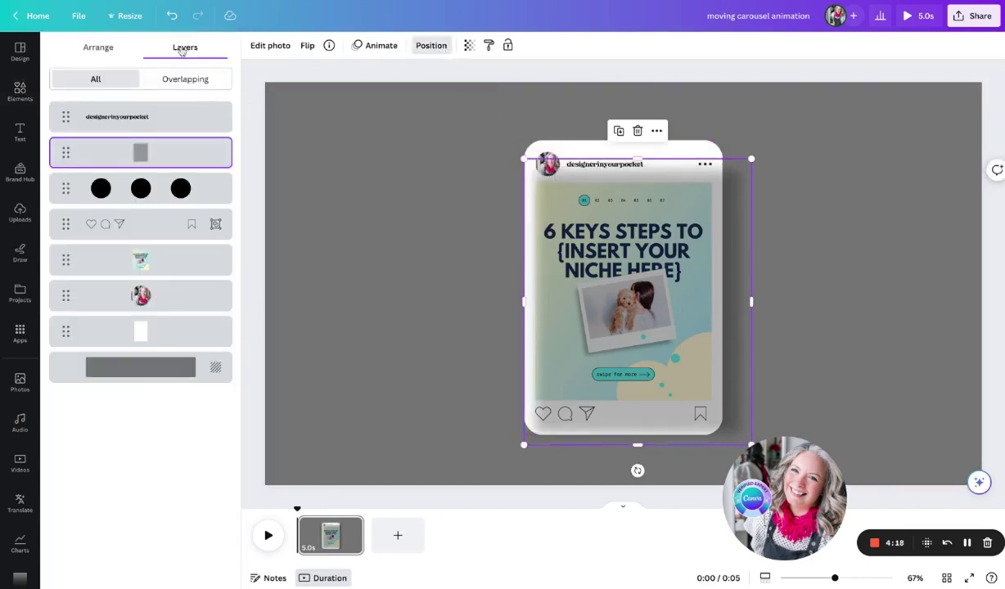
pyautogui.moveTo(162, 154); pyautogui.dragTo(162, 331)
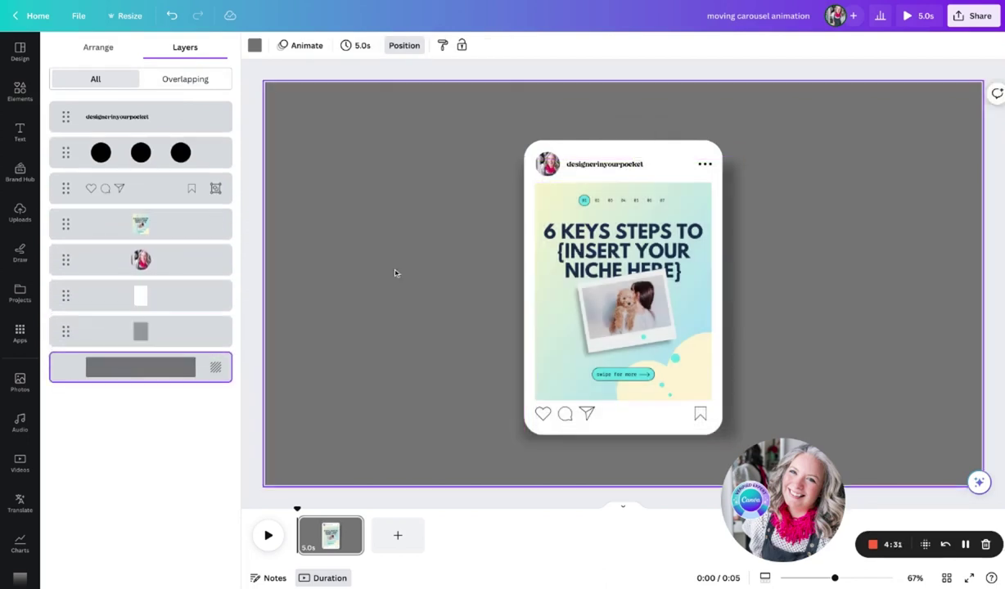
# Duplicate the slide image frame twice and place one copy on each side of the card, level with the centre slide
pyautogui.click(553, 269)
pyautogui.moveTo(552, 268)
pyautogui.mouseDown()
pyautogui.moveTo(375, 268)
pyautogui.moveTo(541, 269)
pyautogui.mouseUp()
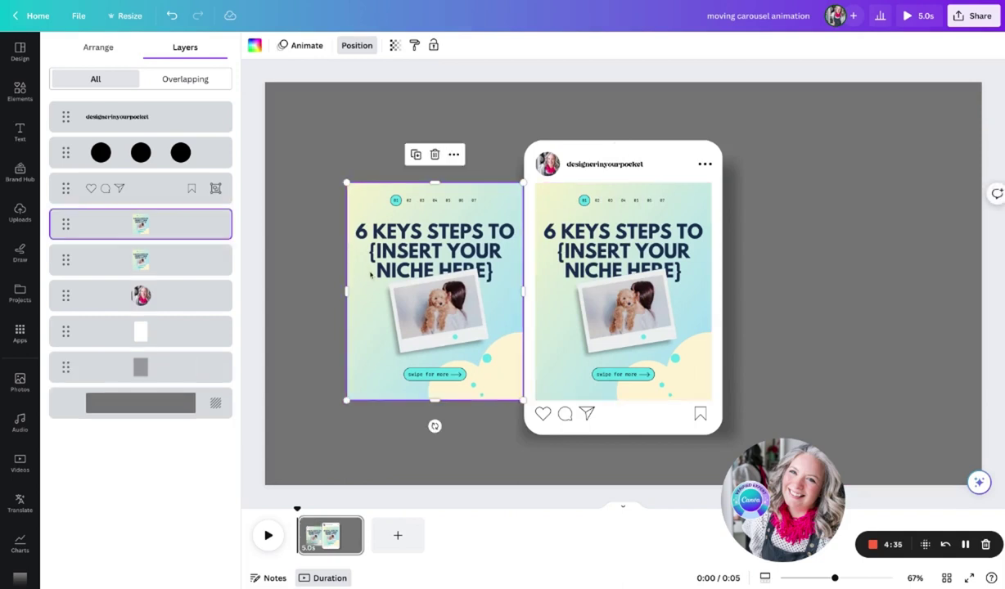
pyautogui.moveTo(371, 275); pyautogui.dragTo(759, 275)
pyautogui.moveTo(458, 276); pyautogui.dragTo(450, 276)
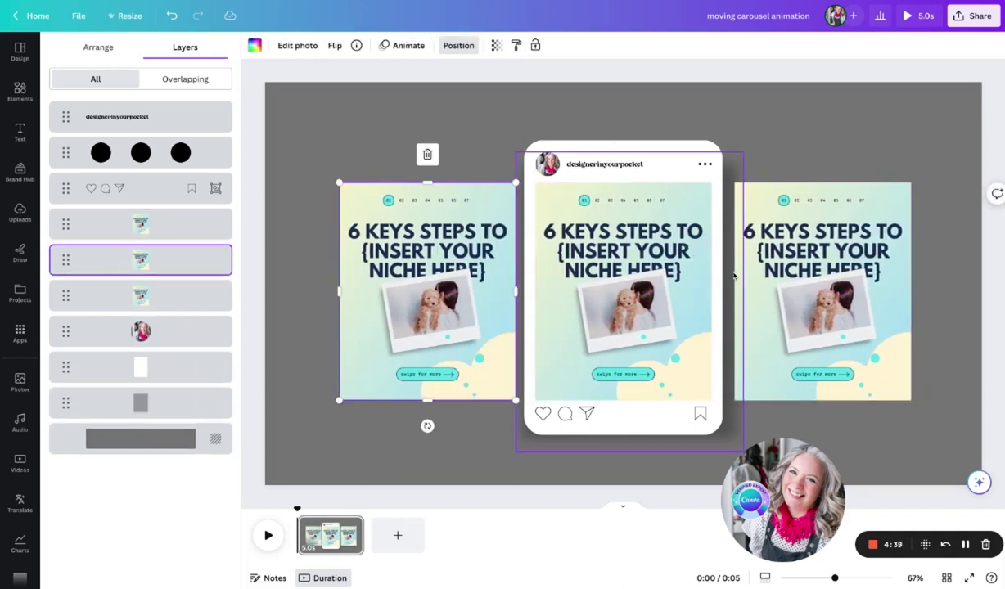
pyautogui.click(733, 276)
pyautogui.moveTo(734, 276); pyautogui.dragTo(730, 276)
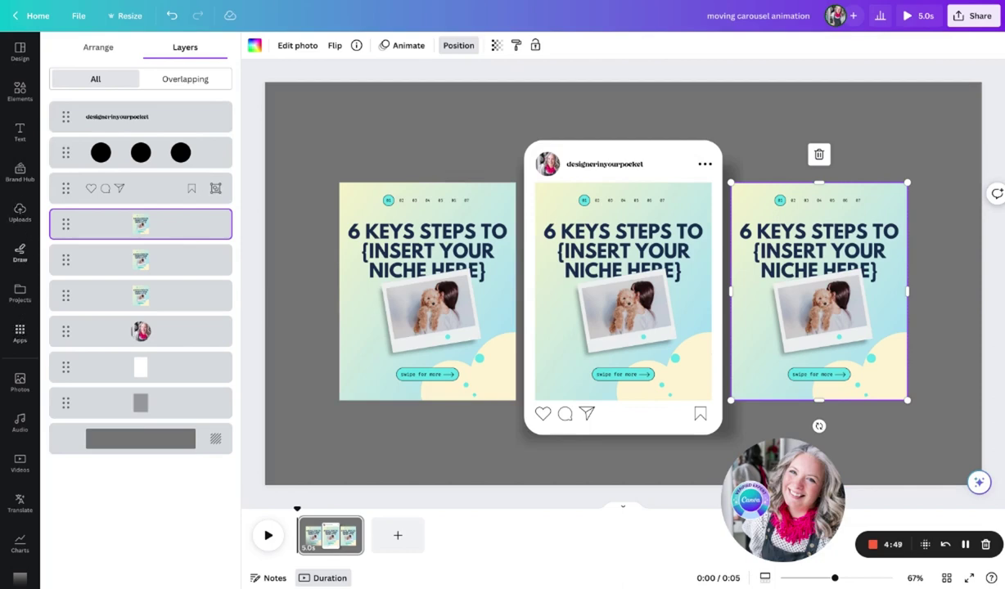
# Replace the left copy's image with the "Was it helpful?" slide and the right copy's with the "STEP 1" slide
pyautogui.click(19, 213)
pyautogui.scroll(-4, 190, 382)
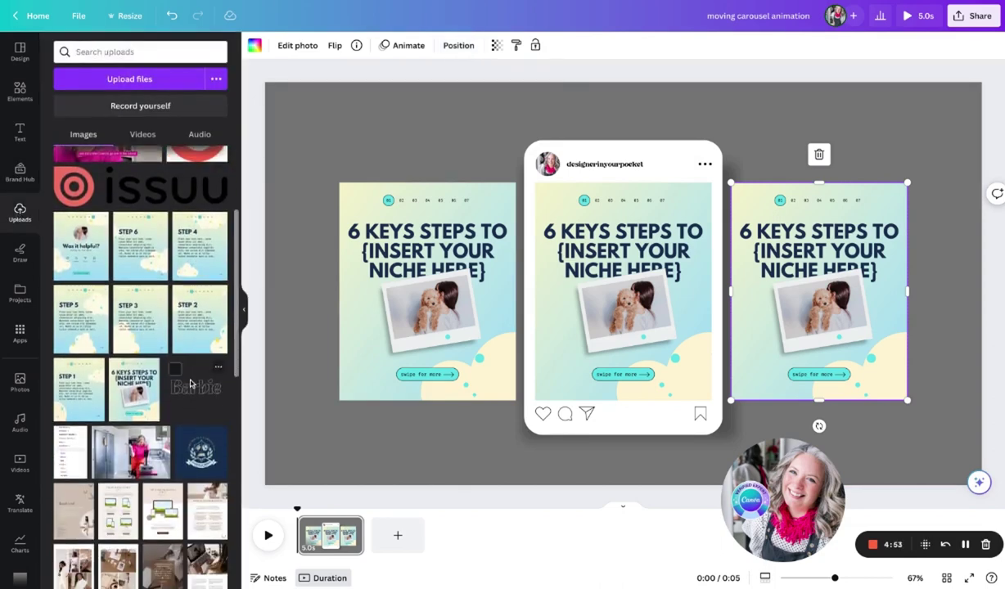
pyautogui.scroll(-2, 190, 383)
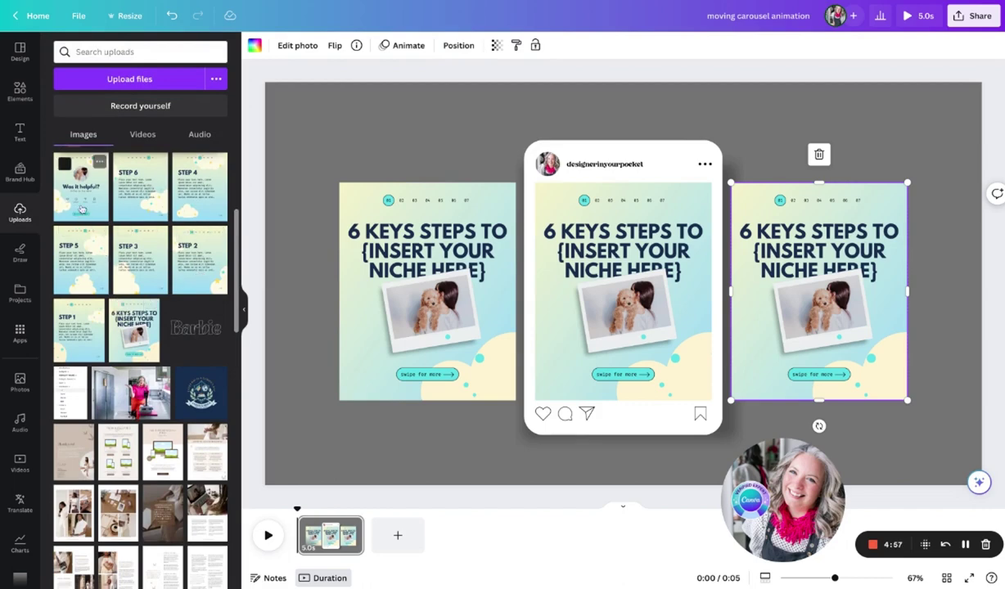
pyautogui.moveTo(80, 186); pyautogui.dragTo(372, 262)
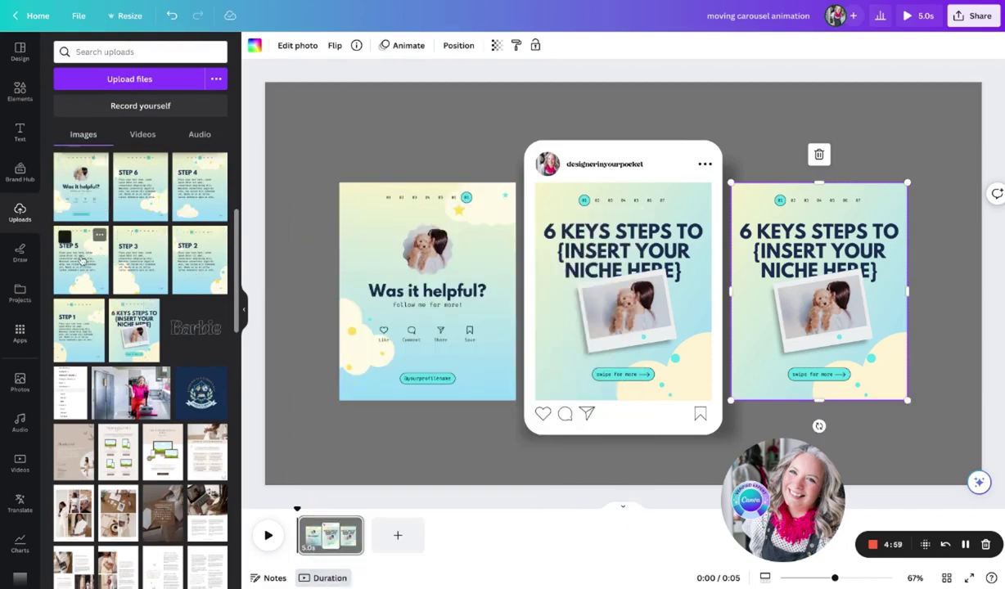
pyautogui.moveTo(87, 330); pyautogui.dragTo(810, 287)
# Select both side slides, shrink them together, and centre the pair behind the card's middle so they meet its edges
pyautogui.keyDown('shift'); pyautogui.click(467, 260); pyautogui.keyUp('shift')
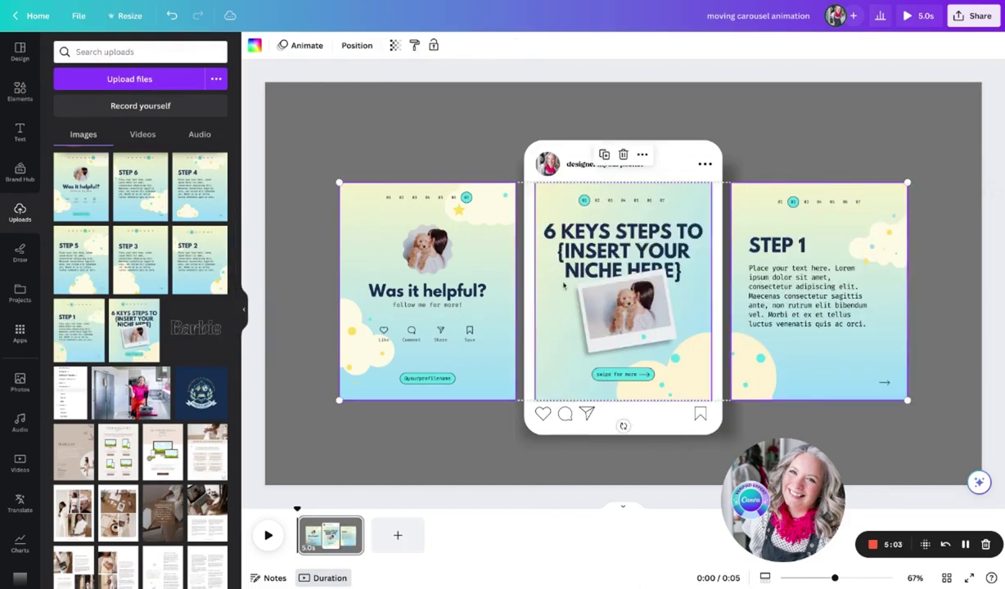
pyautogui.moveTo(906, 400); pyautogui.dragTo(906, 399)
pyautogui.moveTo(703, 287); pyautogui.dragTo(740, 301)
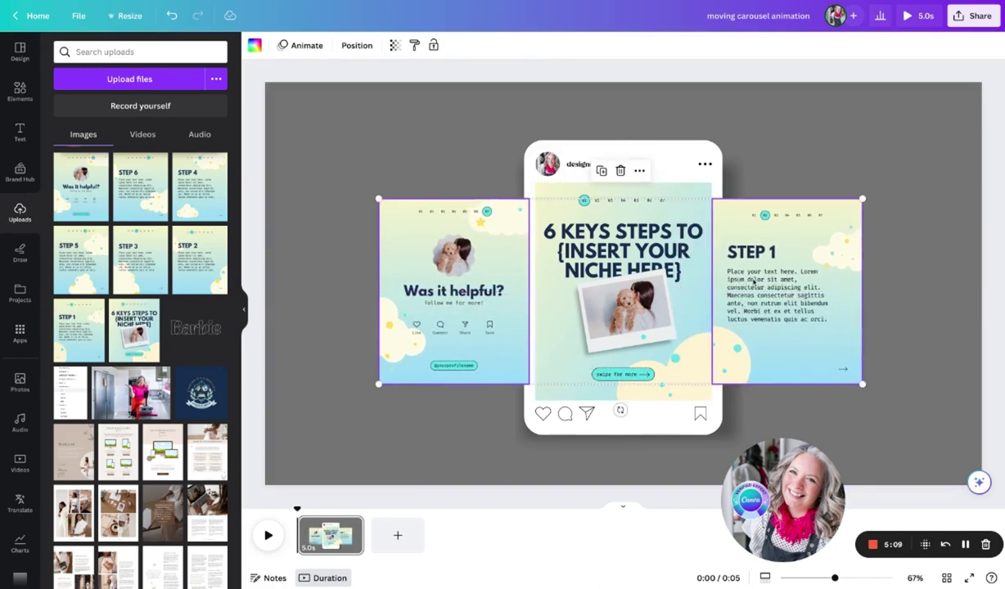
pyautogui.moveTo(773, 282); pyautogui.dragTo(775, 282)
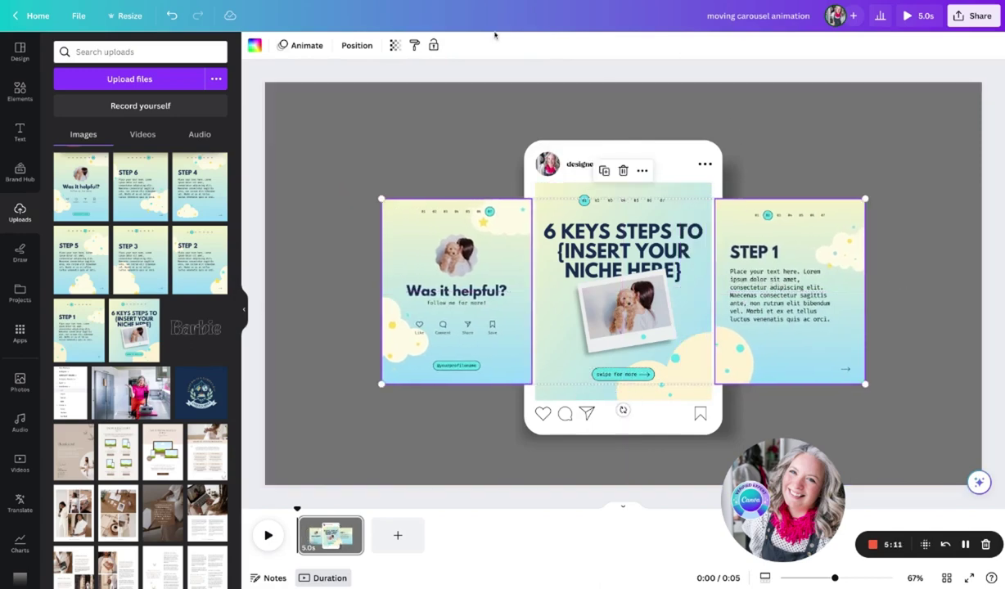
# Layer both side slides behind the white card and its shadow, then deselect them
pyautogui.click(357, 46)
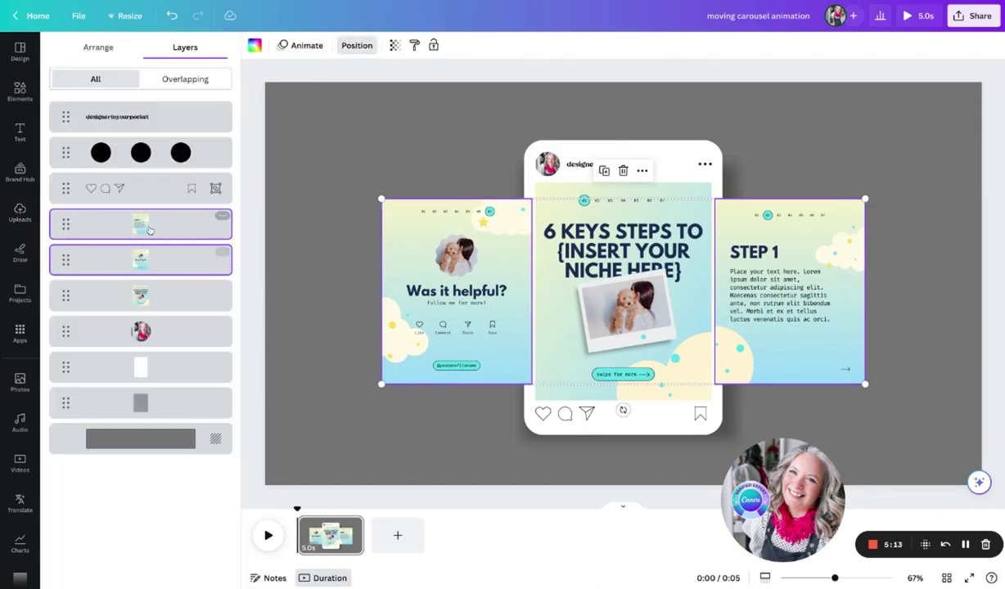
pyautogui.moveTo(150, 225); pyautogui.dragTo(147, 413)
pyautogui.click(818, 156)
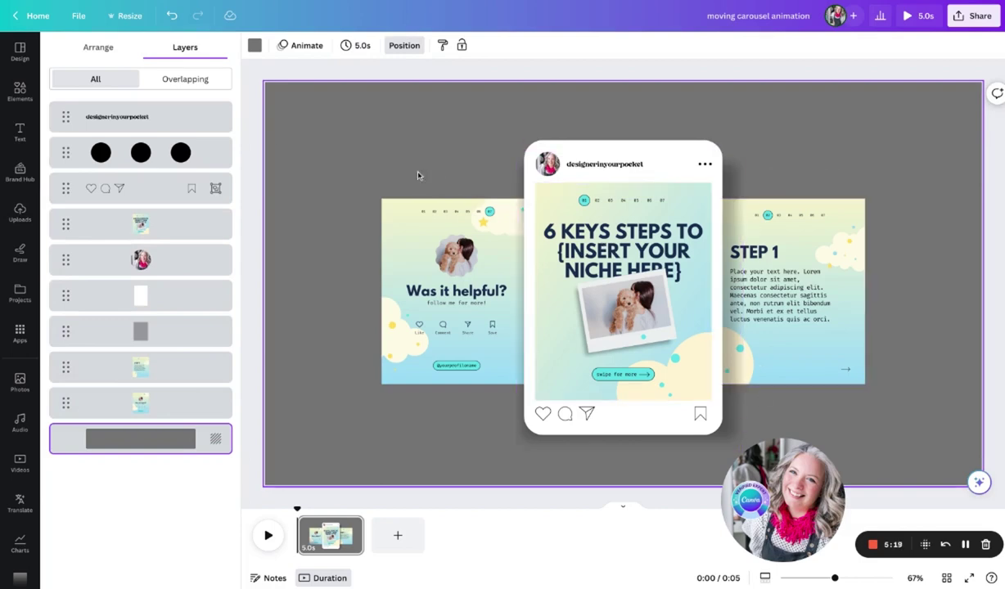
# Add another rectangle shadow, shrink it to fit the left slide with a slight lower-right offset, and place a duplicate over the right slide
pyautogui.click(20, 93)
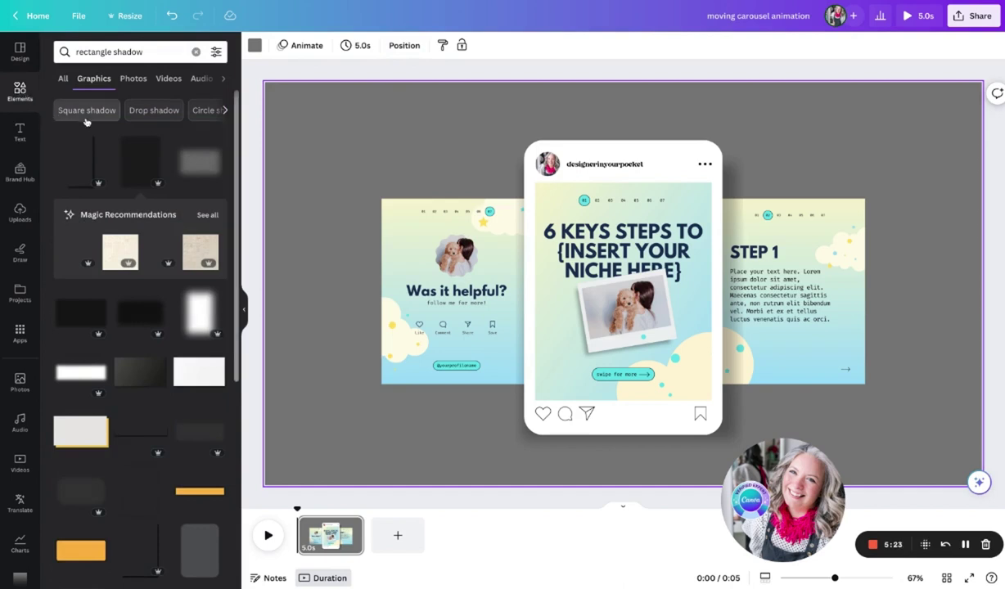
pyautogui.click(140, 157)
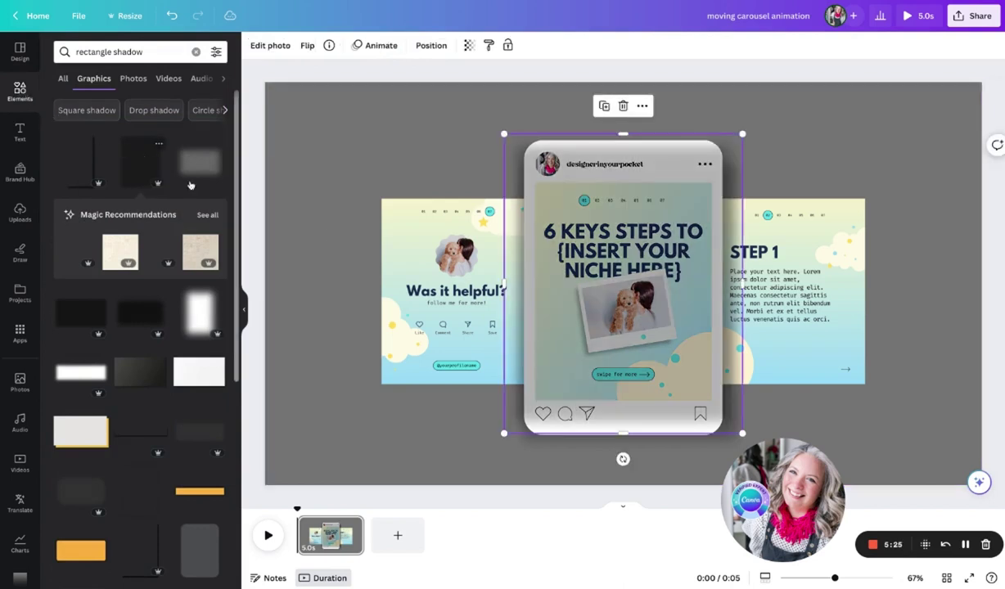
pyautogui.moveTo(743, 132)
pyautogui.mouseDown()
pyautogui.moveTo(661, 237)
pyautogui.moveTo(742, 131)
pyautogui.mouseUp()
pyautogui.moveTo(509, 419); pyautogui.dragTo(391, 392)
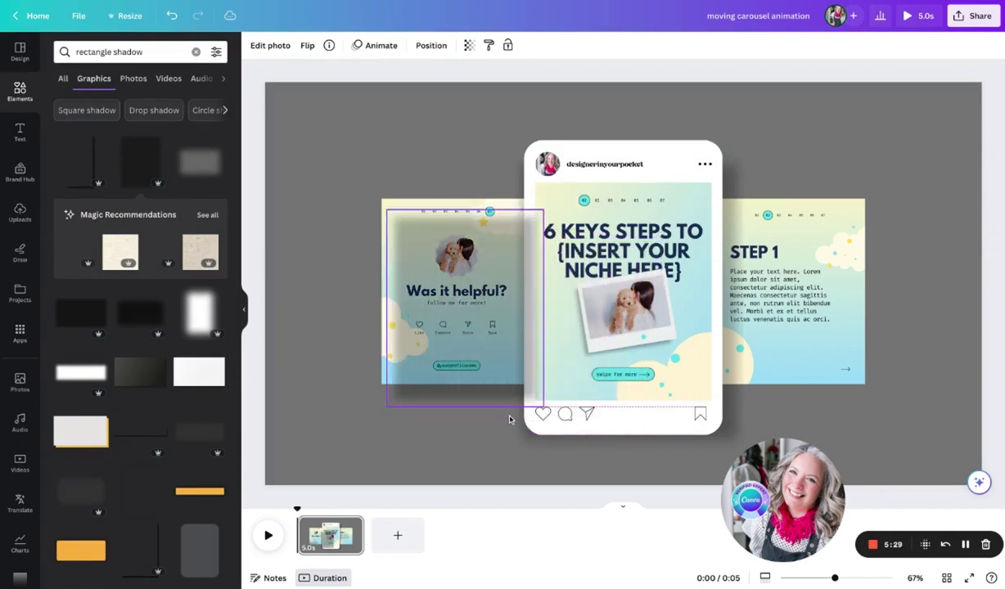
pyautogui.moveTo(458, 398); pyautogui.dragTo(798, 407)
# Select both side shadows and layer them behind the side slides, just above the background
pyautogui.keyDown('shift'); pyautogui.click(472, 383); pyautogui.keyUp('shift')
pyautogui.click(329, 46)
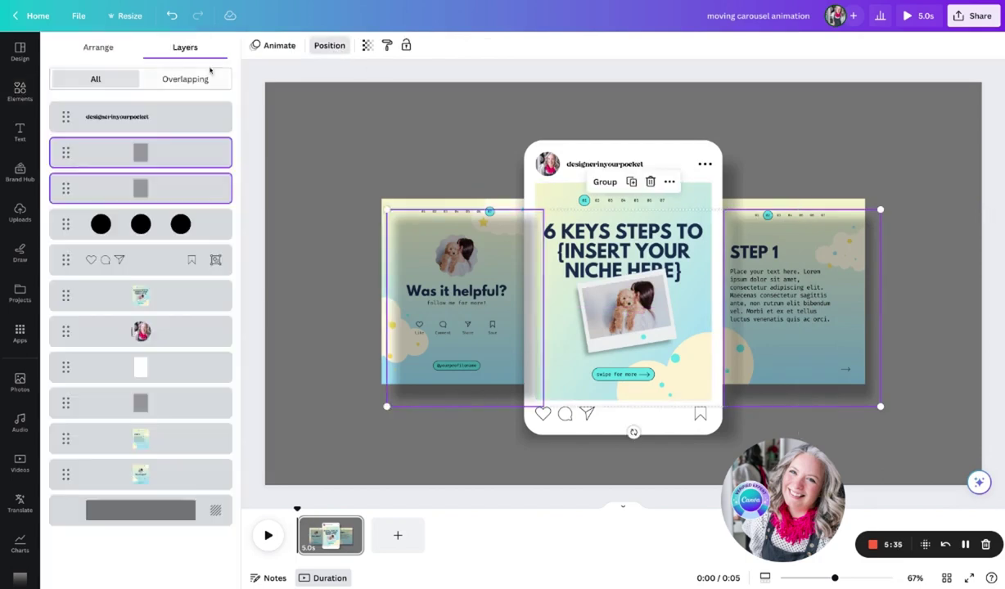
pyautogui.moveTo(162, 152); pyautogui.dragTo(166, 489)
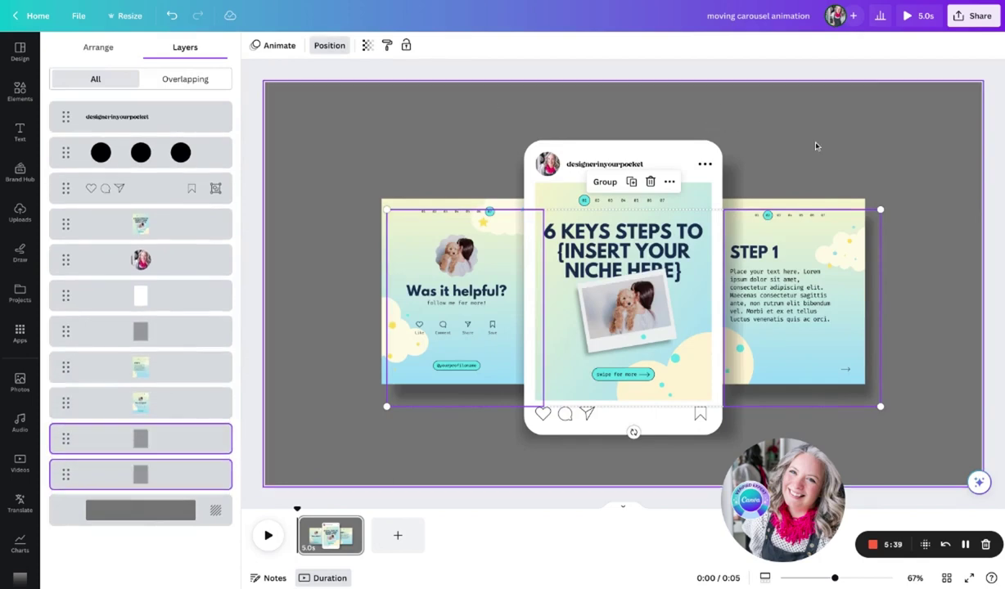
pyautogui.click(782, 136)
# Add a subheading reading "DIYP Template Drop", enlarged to about size 63.6 and placed above the left slide
pyautogui.moveTo(834, 579); pyautogui.dragTo(830, 578)
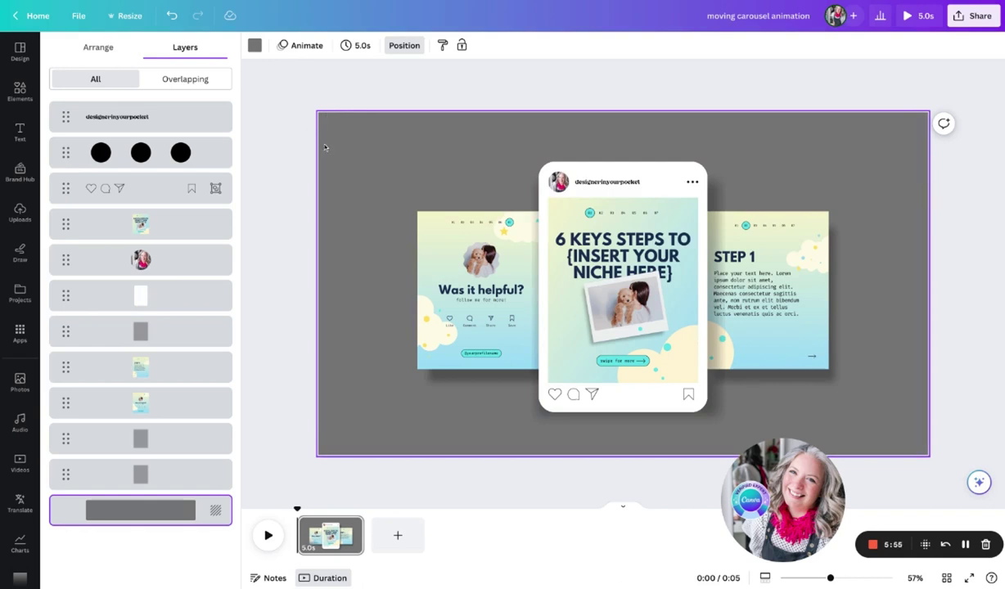
pyautogui.click(20, 130)
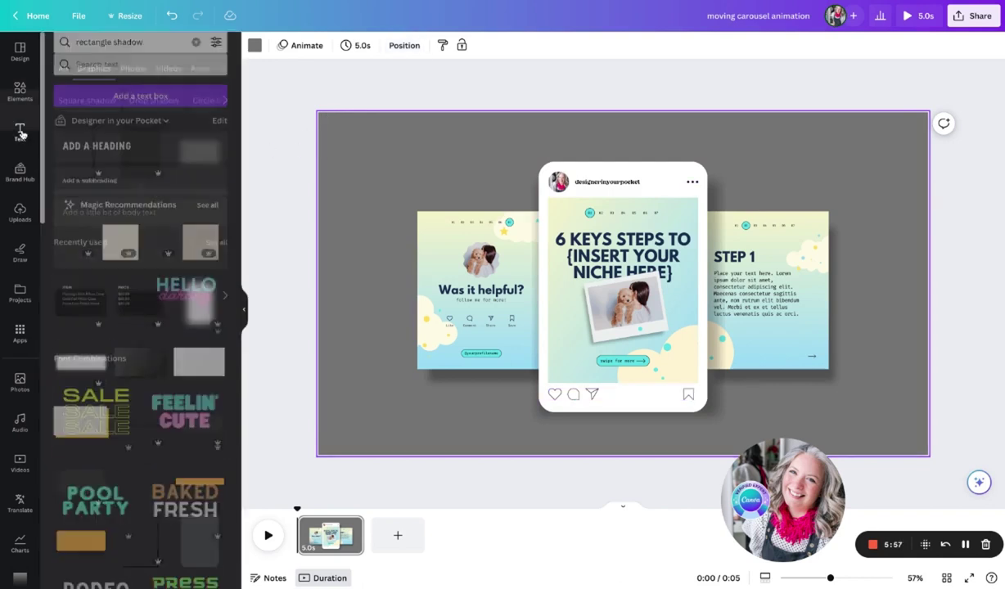
pyautogui.click(131, 168)
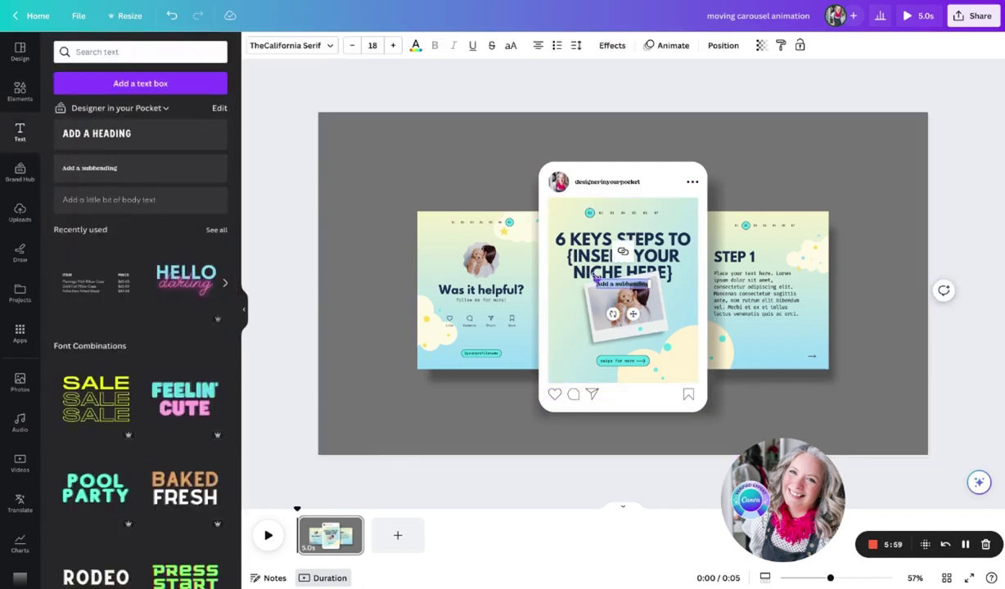
pyautogui.moveTo(567, 269); pyautogui.dragTo(596, 276)
pyautogui.moveTo(511, 264); pyautogui.dragTo(464, 254)
pyautogui.moveTo(570, 314); pyautogui.dragTo(466, 220)
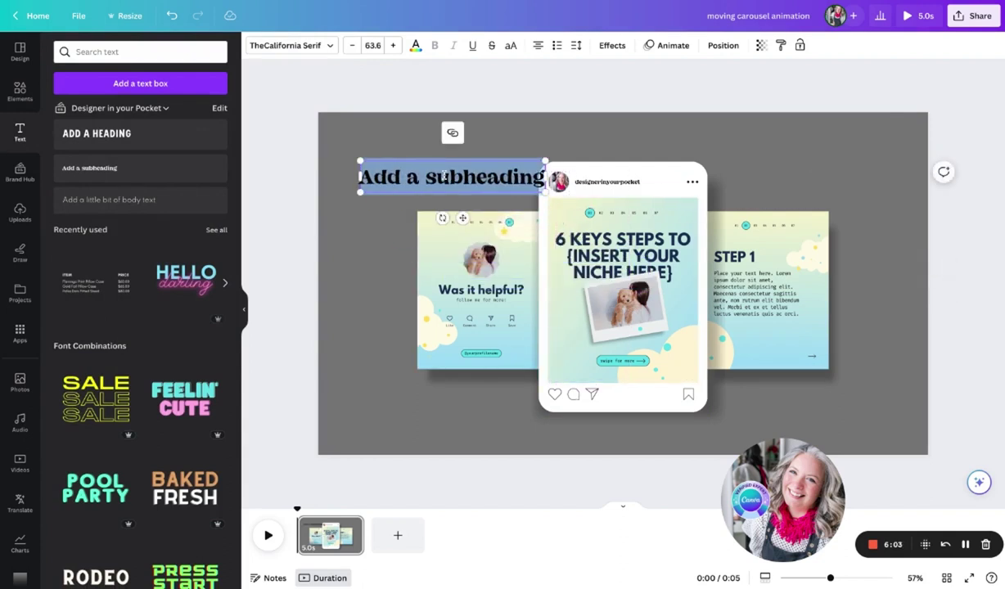
pyautogui.write('DIYP')
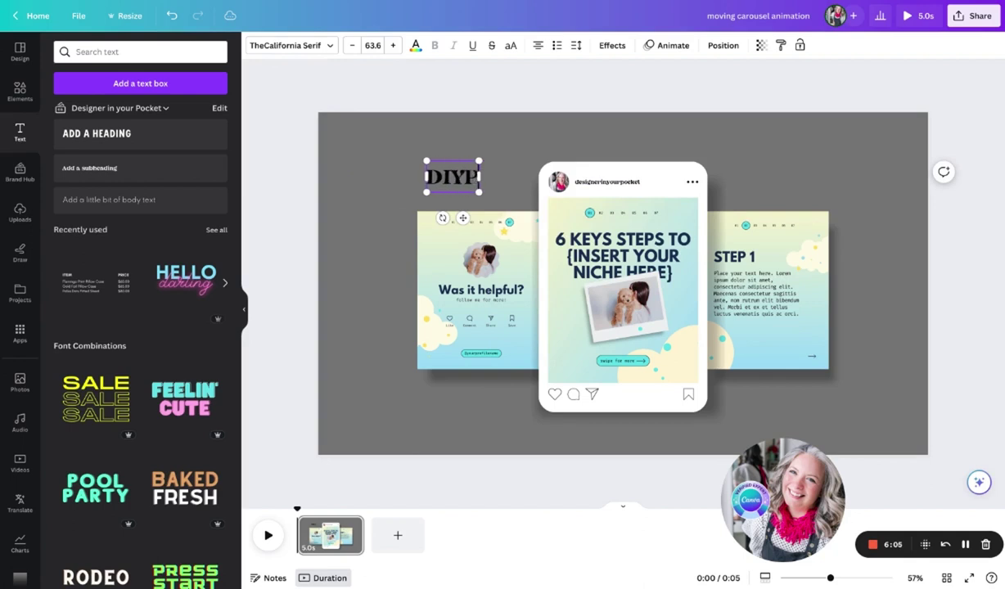
pyautogui.write(' Templat')
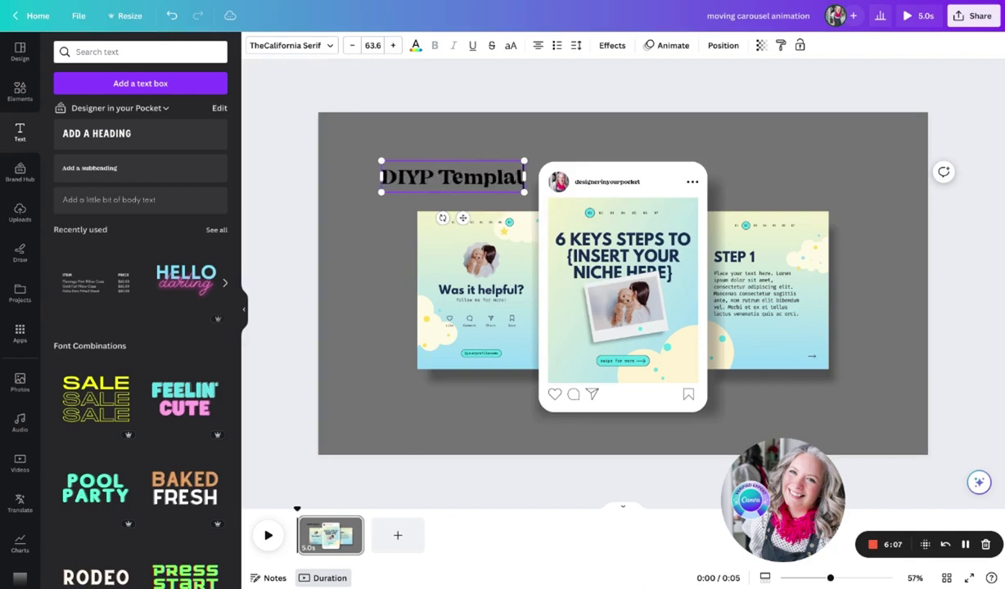
pyautogui.write('e Drop')
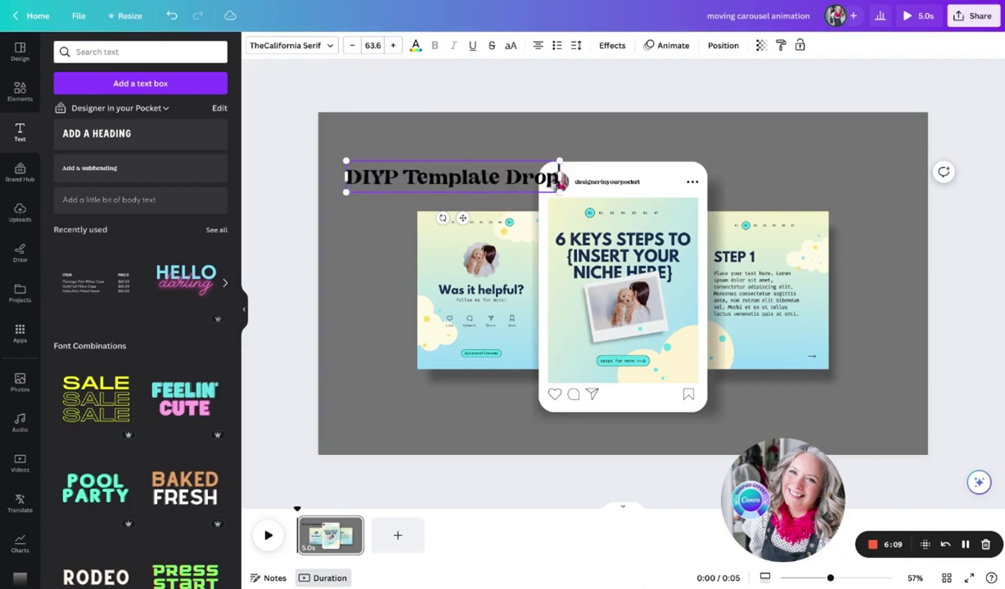
# Widen the "DIYP Template Drop" text box, move it toward the page's upper-left corner, and left-align its text
pyautogui.moveTo(561, 177); pyautogui.dragTo(624, 178)
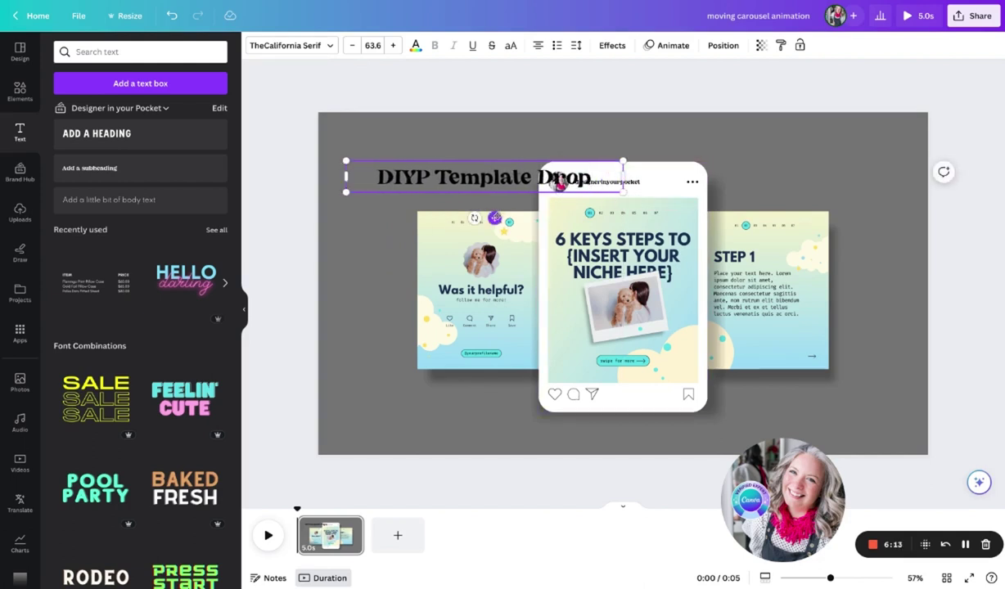
pyautogui.moveTo(495, 218); pyautogui.dragTo(474, 203)
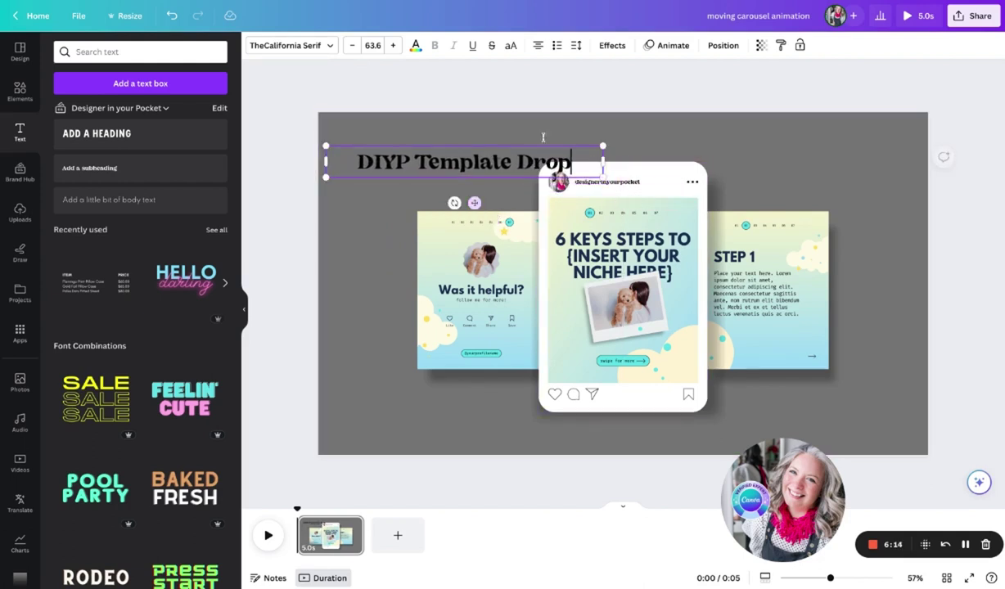
pyautogui.click(536, 46)
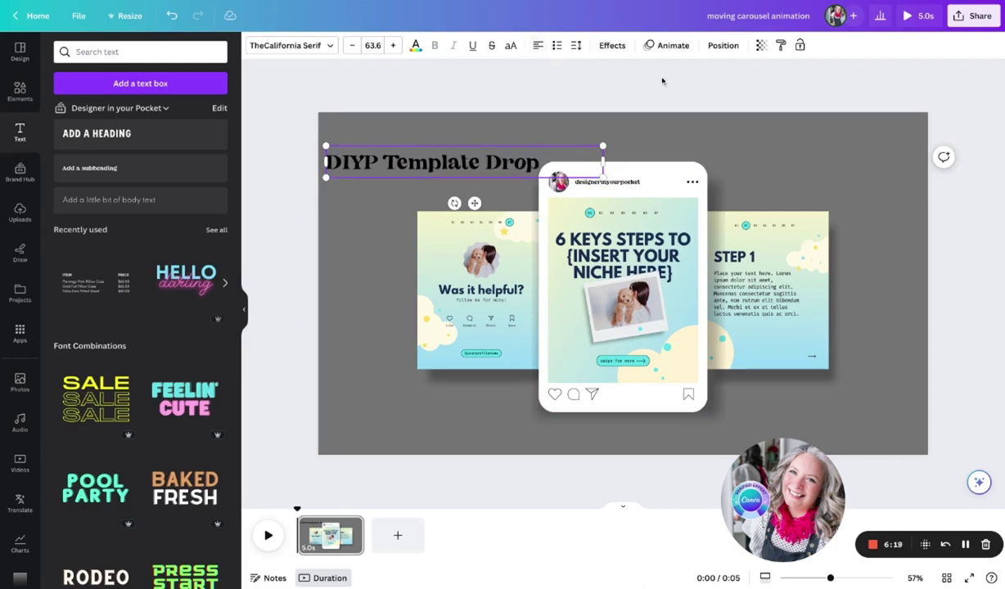
# Apply the Curve shape effect to the "DIYP Template Drop" text with a curve of 30
pyautogui.click(613, 47)
pyautogui.click(137, 426)
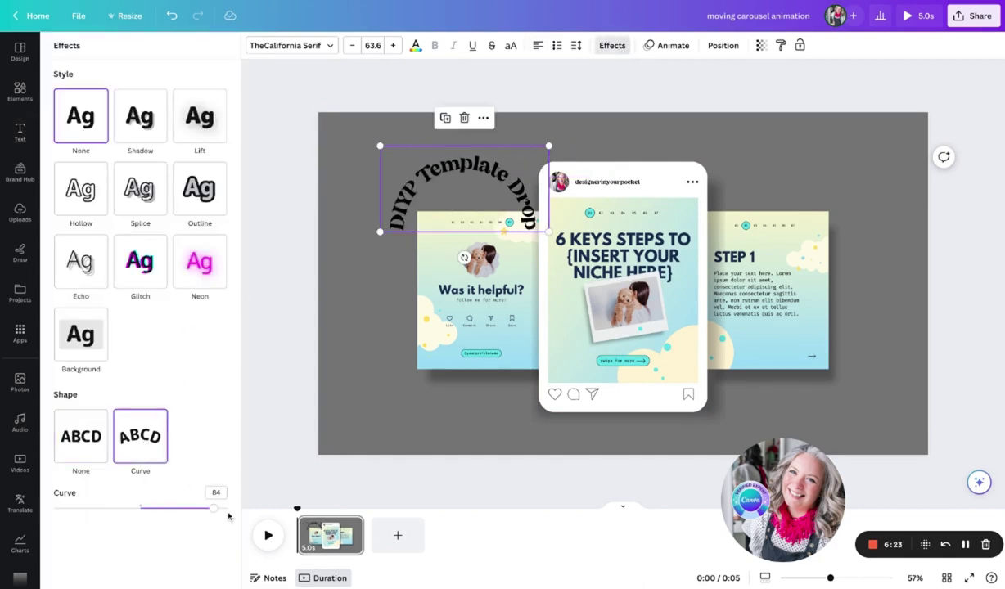
pyautogui.moveTo(215, 512); pyautogui.dragTo(166, 508)
# Duplicate the curved text beside the original, set the copy's curve to -30, and lower it so the two join in a wave
pyautogui.moveTo(404, 170); pyautogui.dragTo(598, 154)
pyautogui.click(611, 48)
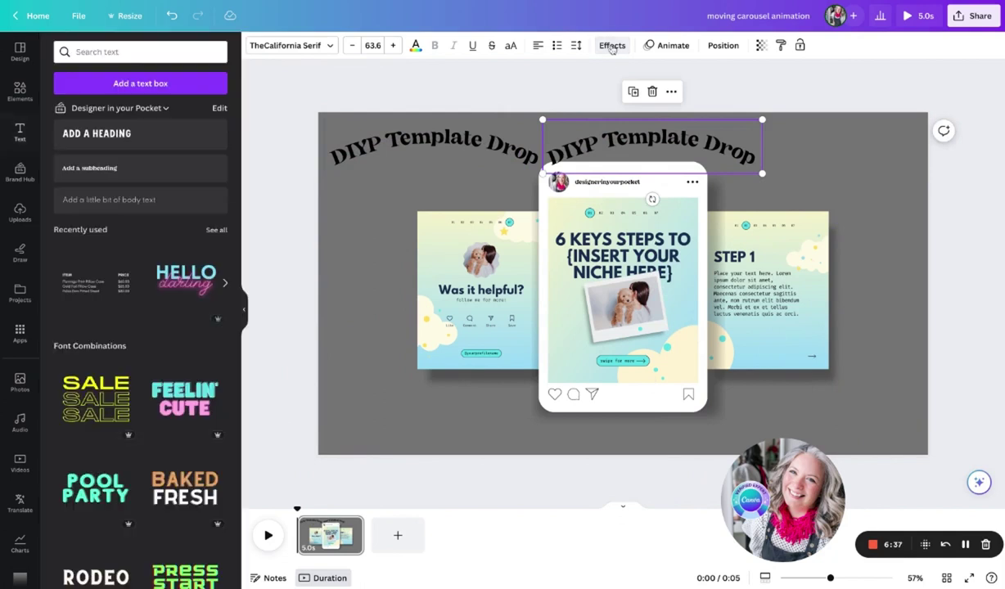
pyautogui.click(614, 47)
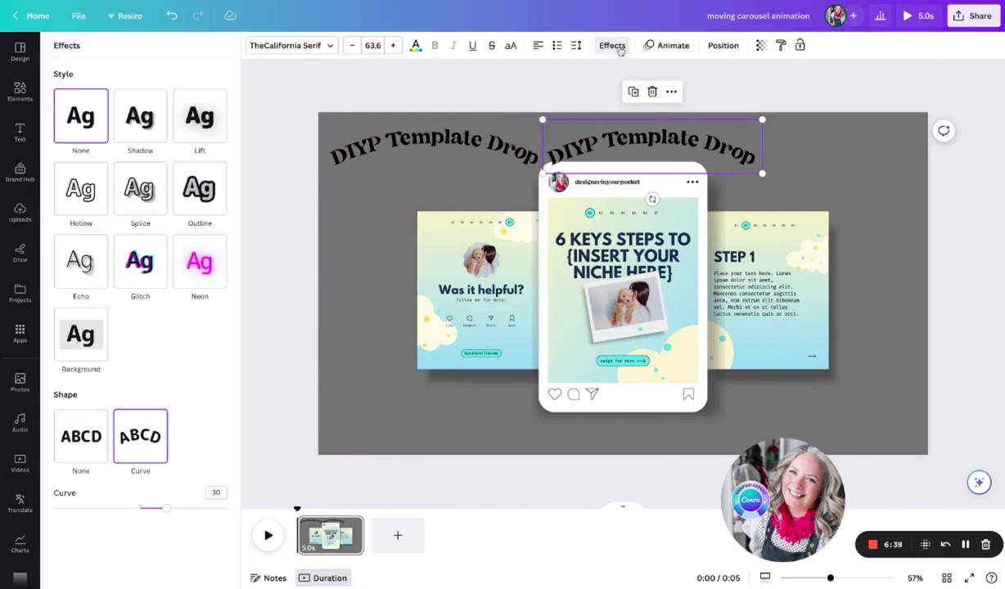
pyautogui.moveTo(166, 509); pyautogui.dragTo(115, 508)
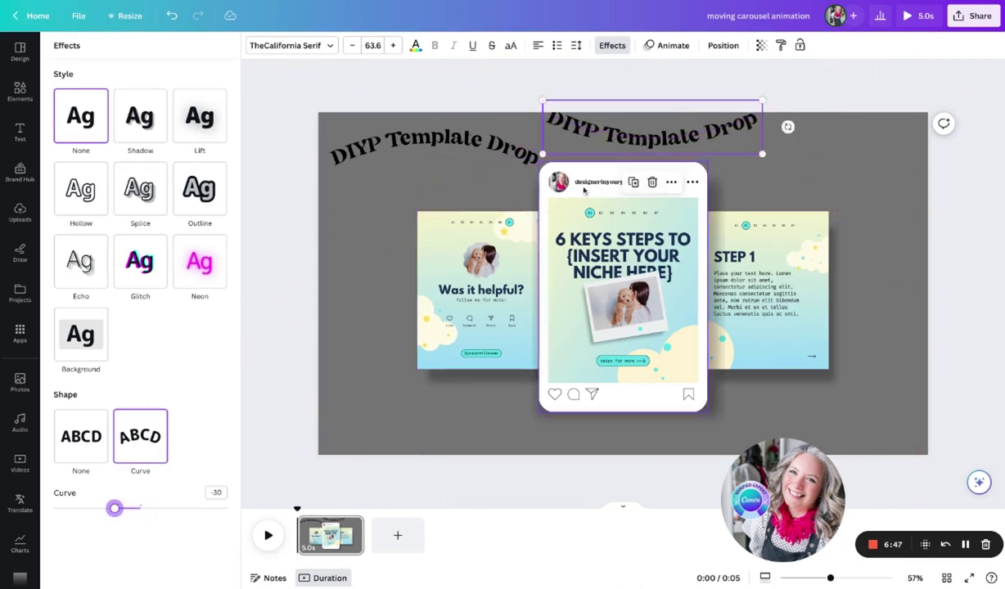
pyautogui.moveTo(648, 137); pyautogui.dragTo(645, 176)
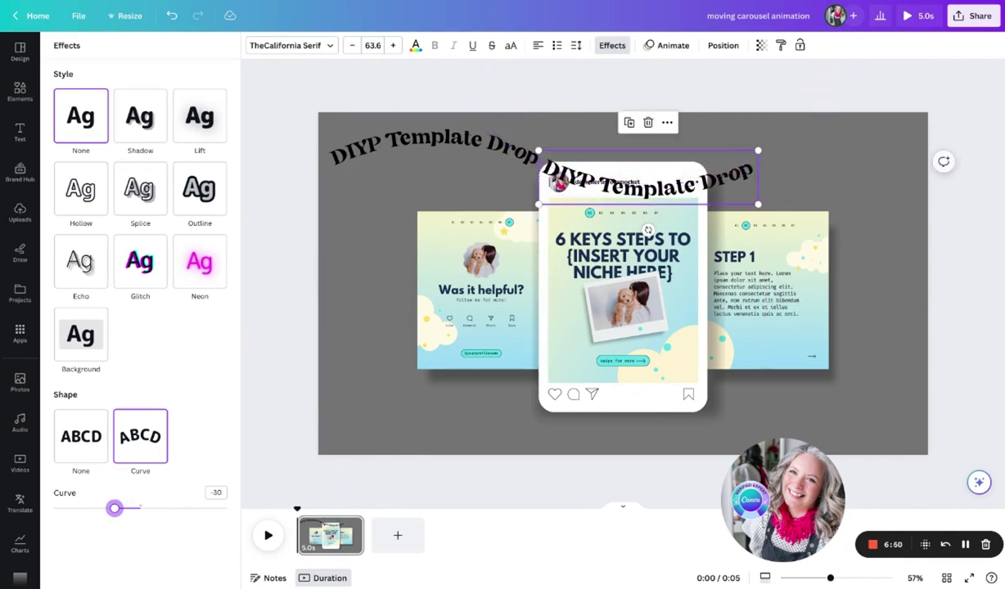
# Place a copy of the upward-arched text at the wave's right end, and shift all three pieces left to centre them on the page
pyautogui.click(448, 144)
pyautogui.moveTo(448, 143); pyautogui.dragTo(755, 144)
pyautogui.moveTo(632, 146); pyautogui.dragTo(755, 148)
pyautogui.keyDown('shift'); pyautogui.click(505, 155); pyautogui.keyUp('shift')
pyautogui.moveTo(505, 155); pyautogui.dragTo(477, 154)
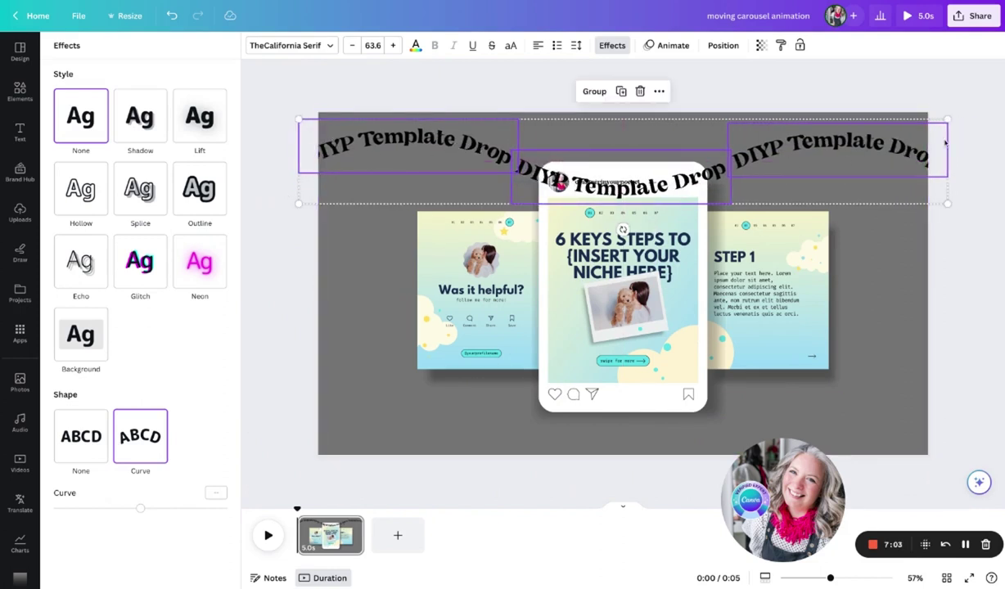
# Enlarge the three wave text pieces together to size 65 so they overrun both page edges, and group them
pyautogui.moveTo(948, 125); pyautogui.dragTo(955, 118)
pyautogui.moveTo(298, 203); pyautogui.dragTo(292, 205)
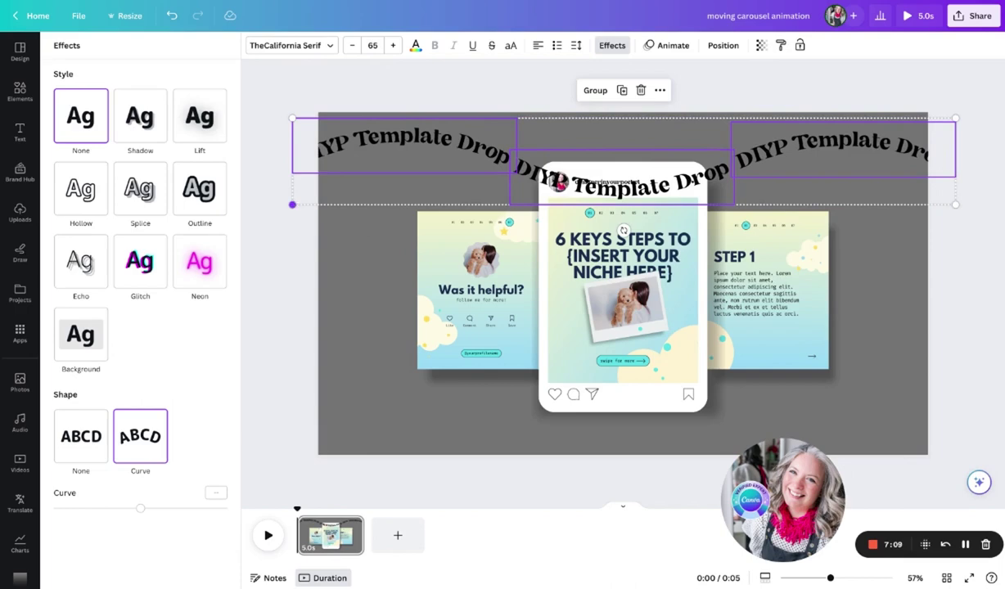
pyautogui.hotkey('ctrl', 'g')
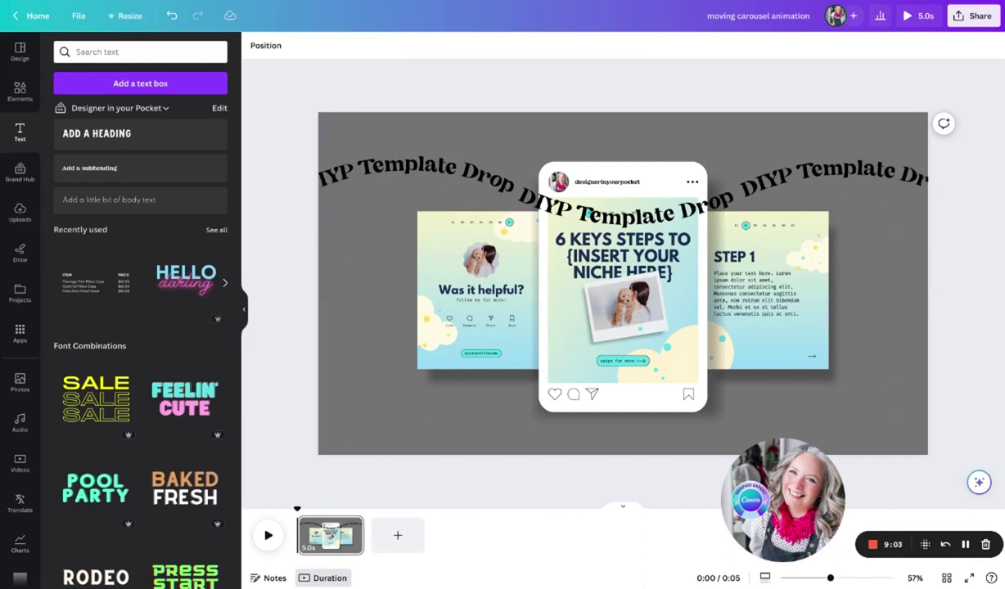
# Duplicate the wavy text group repeatedly, stacking the copies at even spacing down the page to make nine rows
pyautogui.click(409, 166)
pyautogui.press('super+d')
pyautogui.moveTo(409, 173); pyautogui.dragTo(409, 217)
pyautogui.press('super+d')
pyautogui.press('super+d')
pyautogui.moveTo(409, 220); pyautogui.dragTo(409, 239)
pyautogui.hotkey('ctrl', 'd')
pyautogui.hotkey('ctrl', 'd')
pyautogui.hotkey('ctrl', 'd')
pyautogui.hotkey('ctrl', 'd')
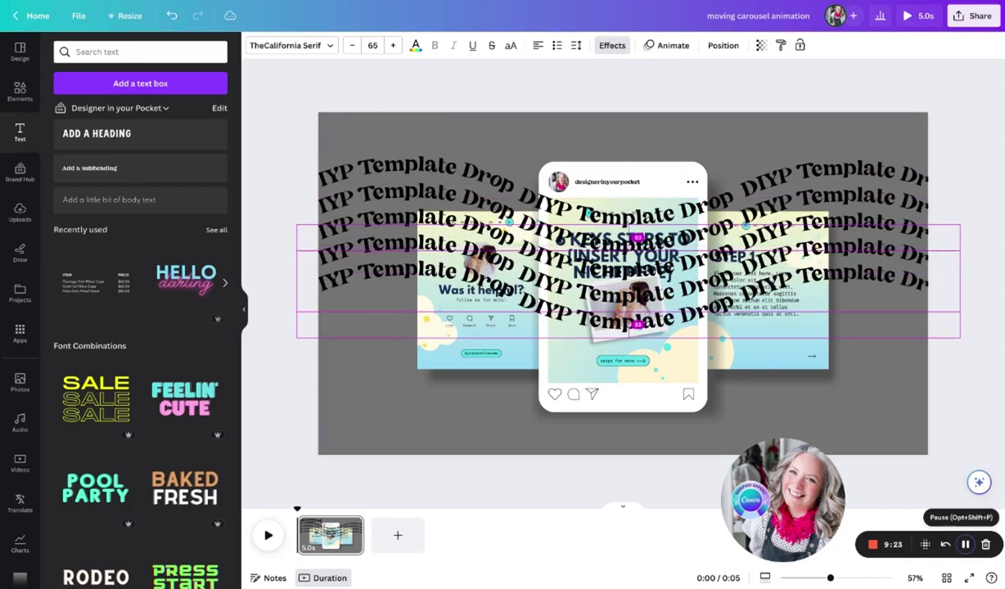
pyautogui.moveTo(432, 321); pyautogui.dragTo(432, 330)
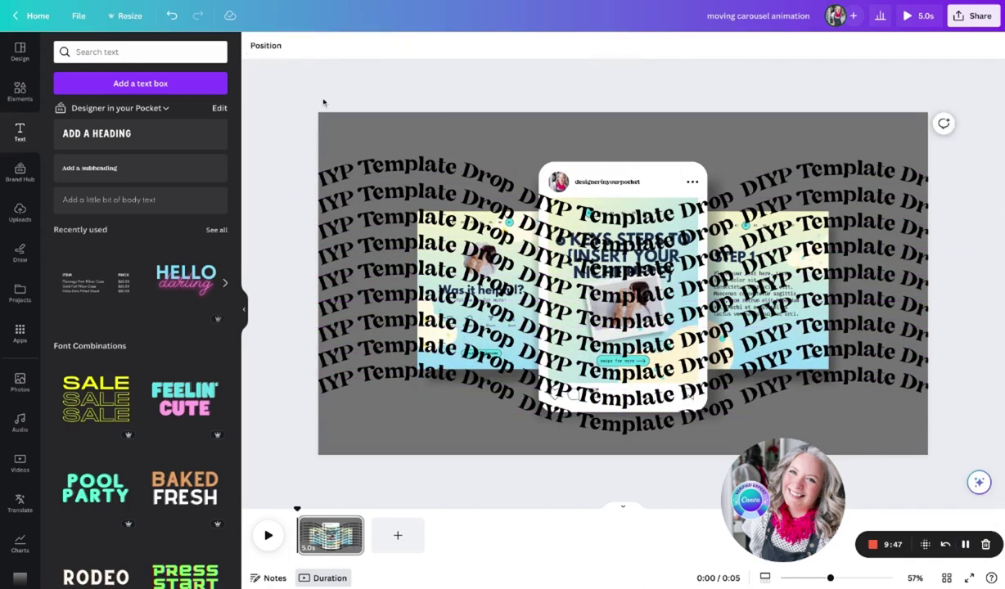
# Select all the wavy text rows, nudge them up slightly, and layer them behind the slides, card and shadows
pyautogui.moveTo(320, 99)
pyautogui.mouseDown()
pyautogui.moveTo(358, 405)
pyautogui.moveTo(321, 99)
pyautogui.mouseUp()
pyautogui.moveTo(354, 387); pyautogui.dragTo(355, 383)
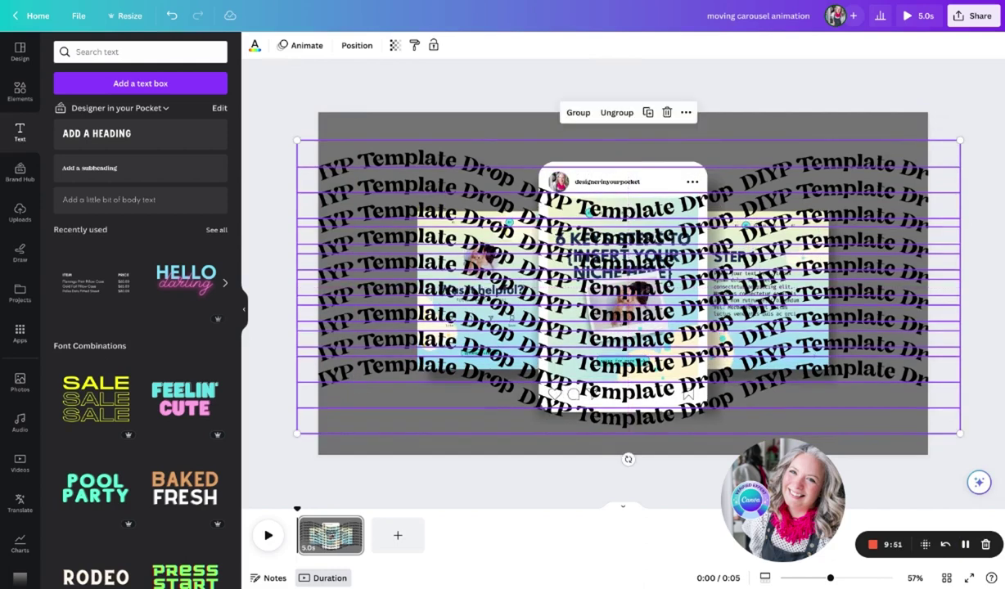
pyautogui.click(356, 45)
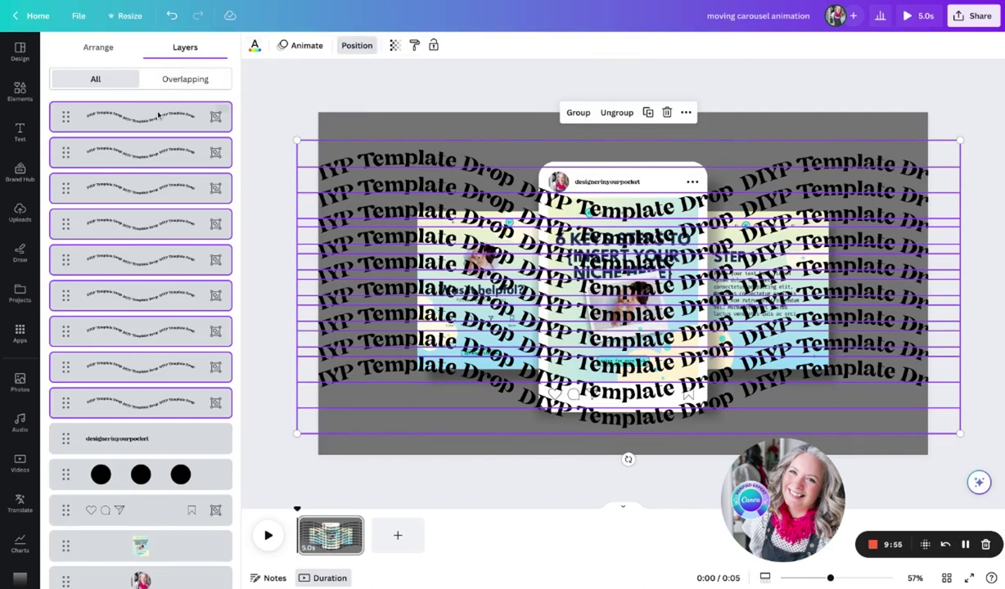
pyautogui.moveTo(158, 117); pyautogui.dragTo(252, 499)
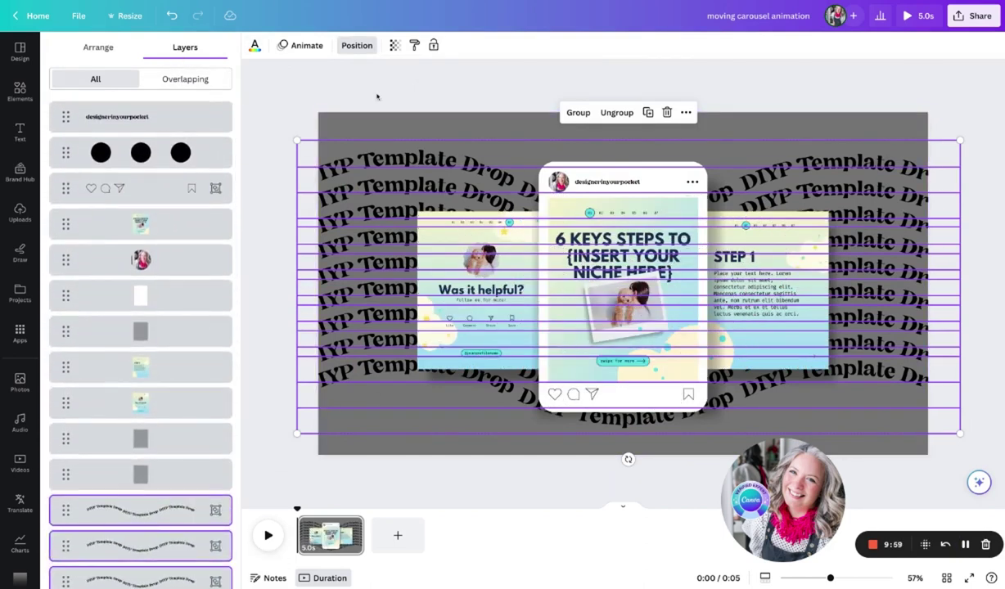
# Change the colour of all the wavy text rows to light grey and deselect them
pyautogui.press('Escape')
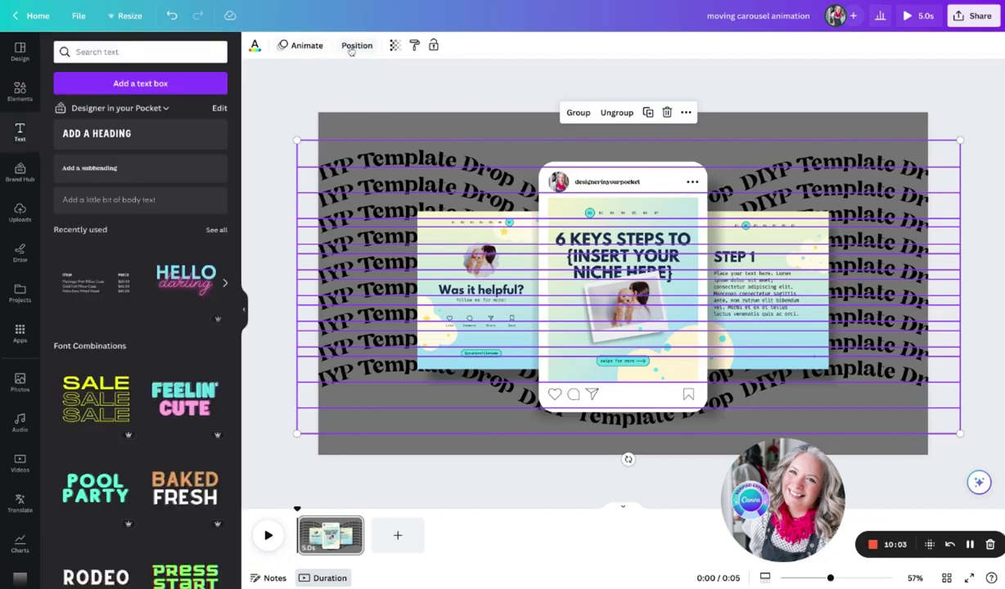
pyautogui.click(255, 45)
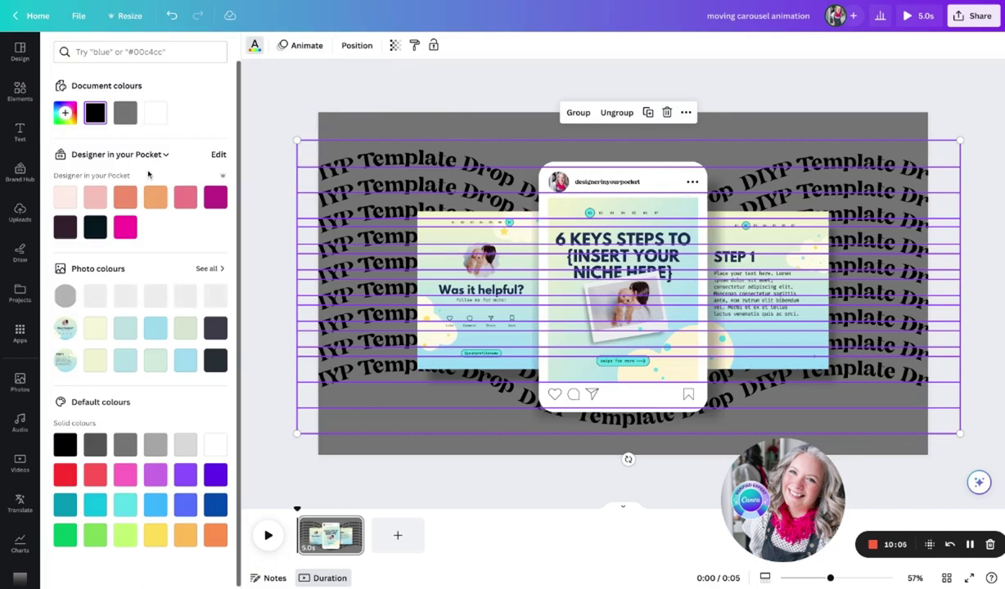
pyautogui.click(185, 444)
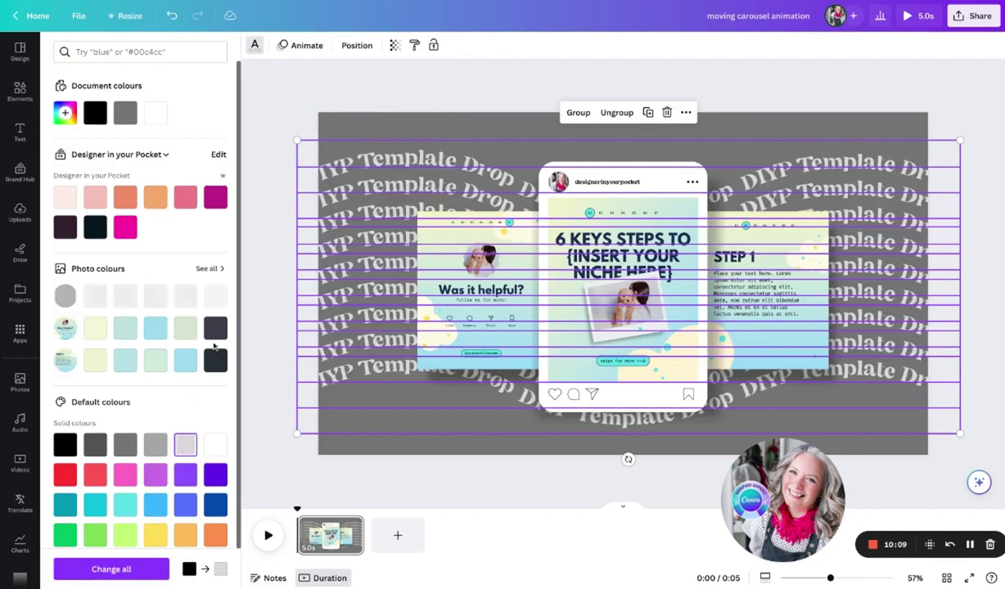
pyautogui.click(456, 83)
pyautogui.click(908, 480)
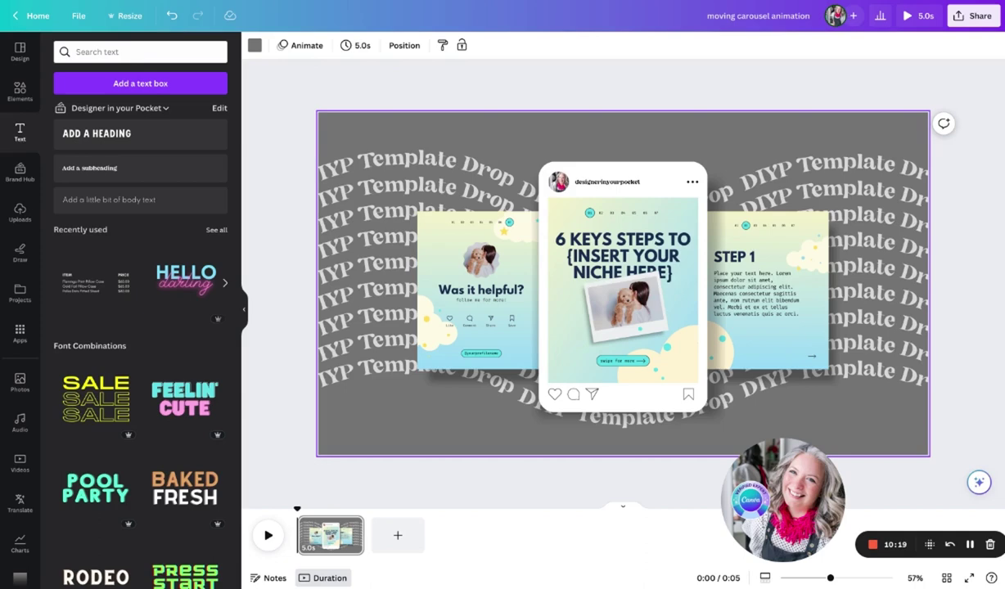
# Duplicate the finished page repeatedly until the design has eight identical pages, and go back to the first page
pyautogui.rightClick(331, 533)
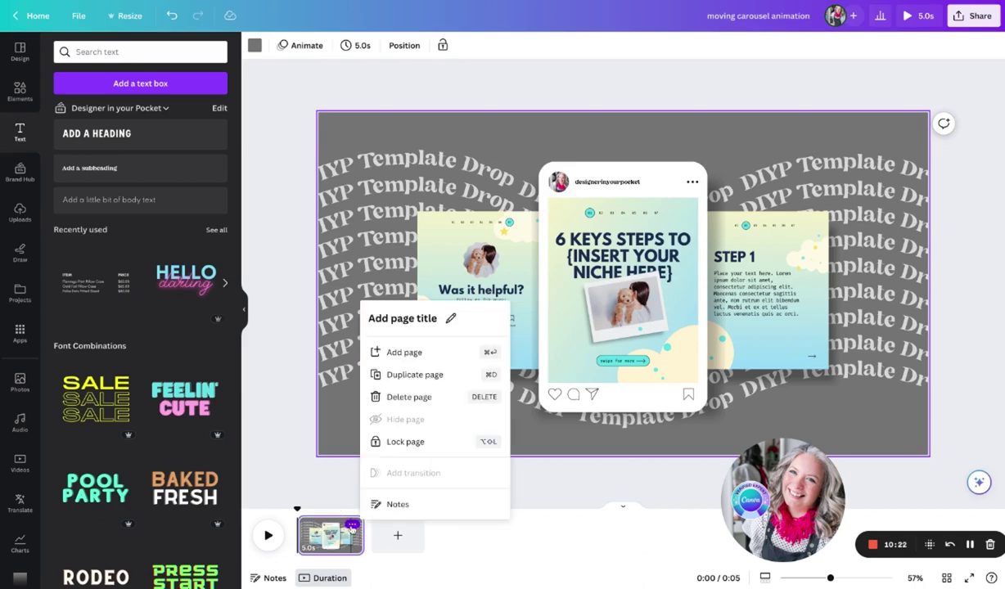
pyautogui.click(409, 374)
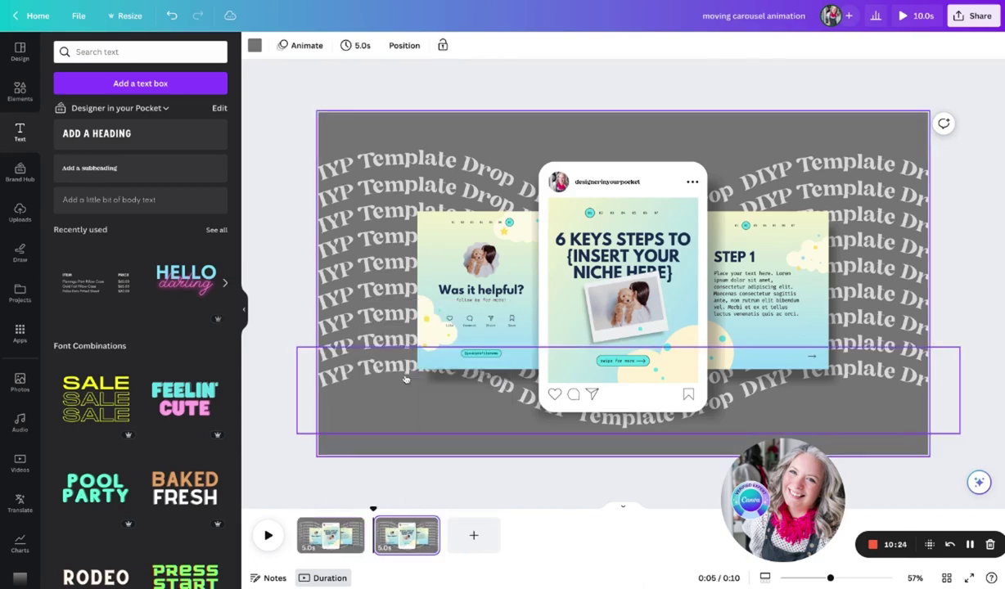
pyautogui.rightClick(417, 528)
pyautogui.click(491, 375)
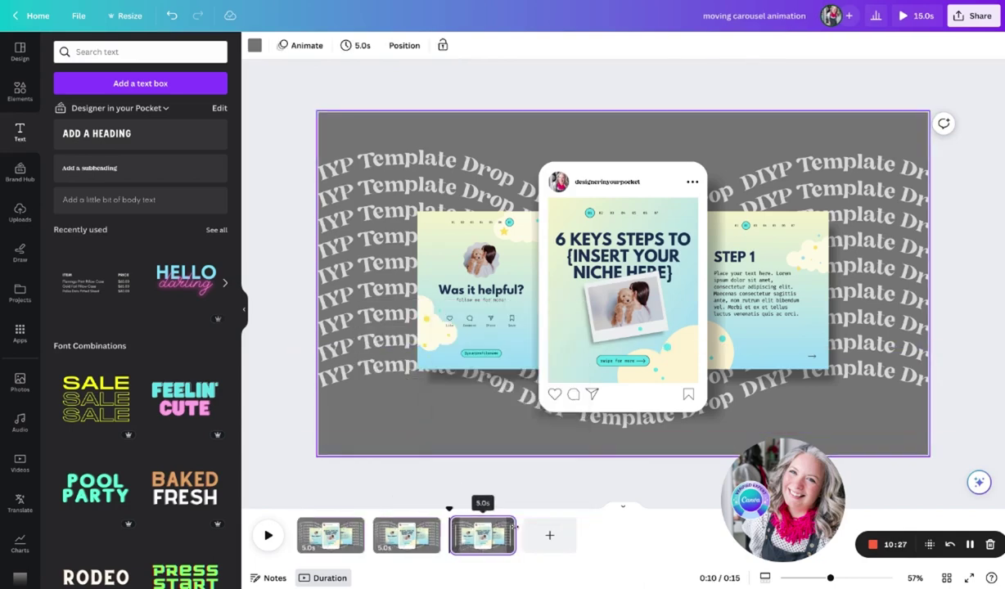
pyautogui.click(504, 526)
pyautogui.click(567, 375)
pyautogui.click(580, 526)
pyautogui.click(643, 375)
pyautogui.click(656, 526)
pyautogui.click(713, 378)
pyautogui.click(732, 526)
pyautogui.rightClick(710, 533)
pyautogui.click(718, 374)
pyautogui.click(330, 535)
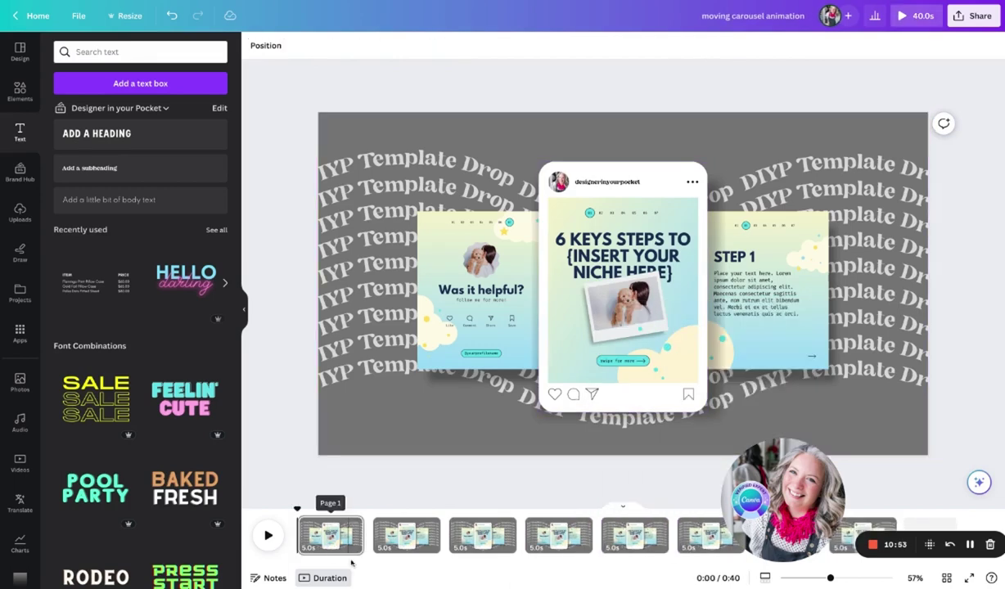
# On page 2, replace the left slide with the uploaded "6 Keys Steps" cover, the centre with Step 1 and the right with Step 2
pyautogui.click(408, 543)
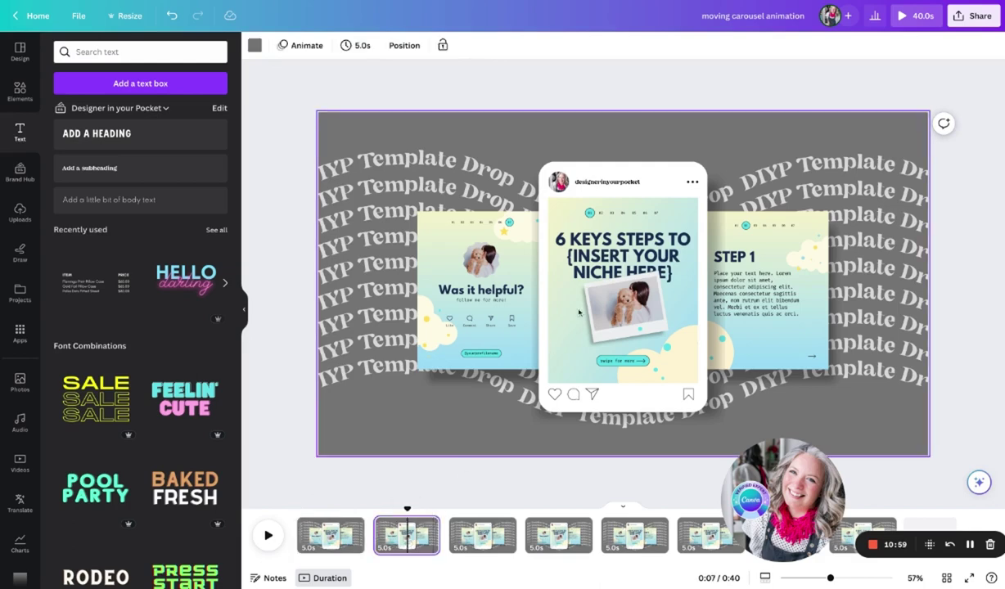
pyautogui.click(512, 297)
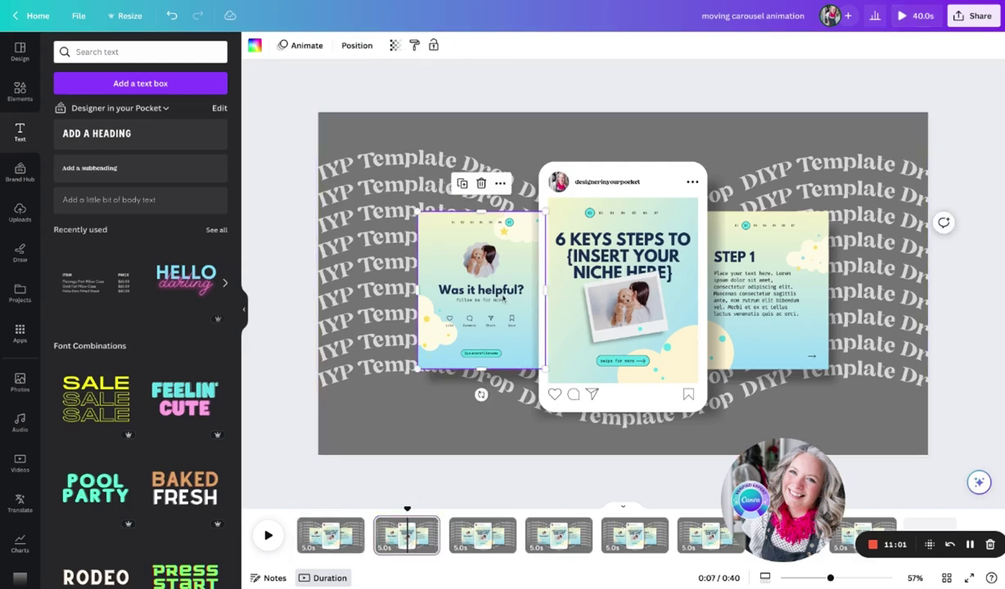
pyautogui.click(19, 212)
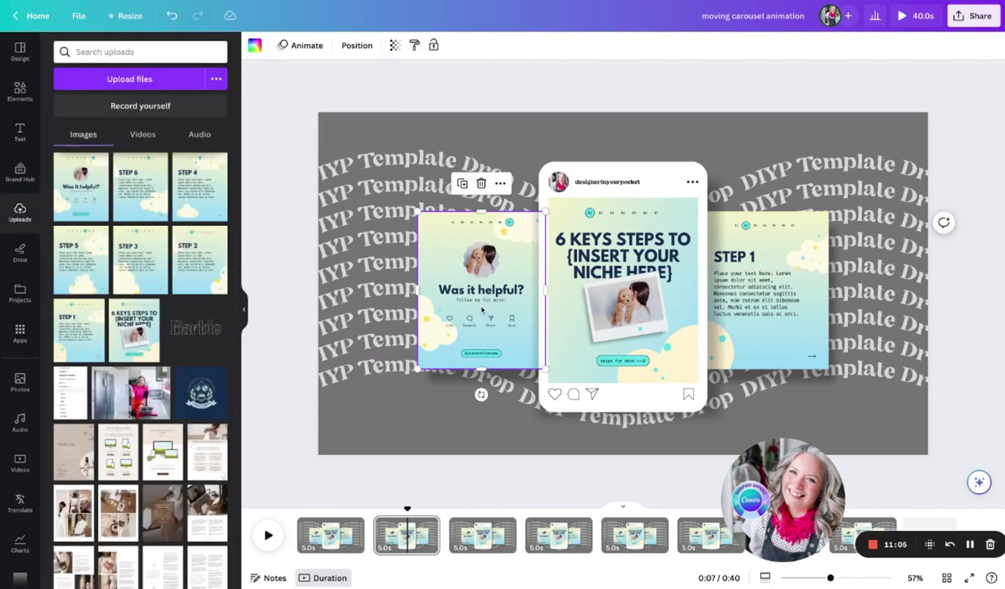
pyautogui.click(139, 338)
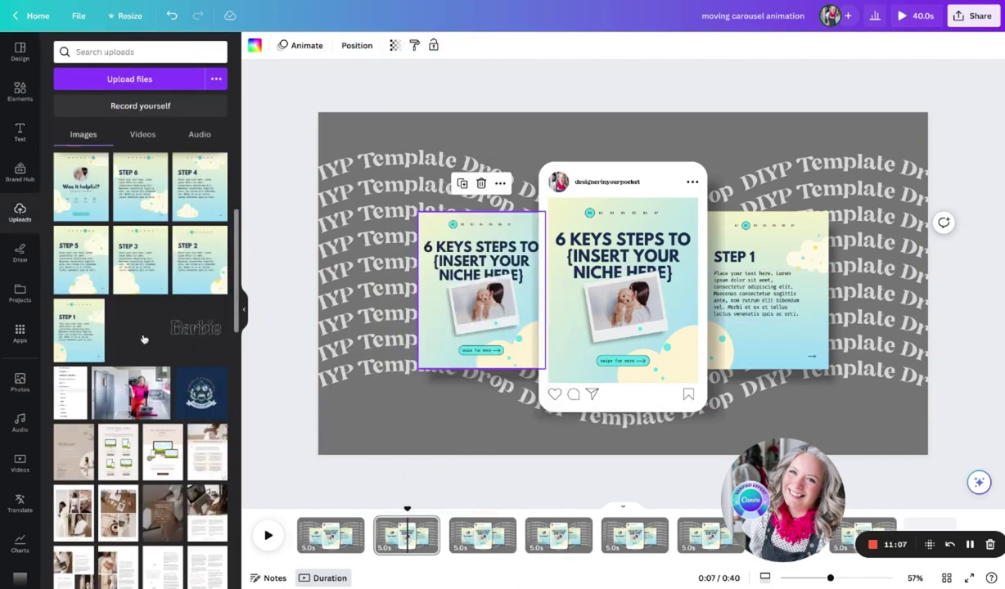
pyautogui.click(603, 286)
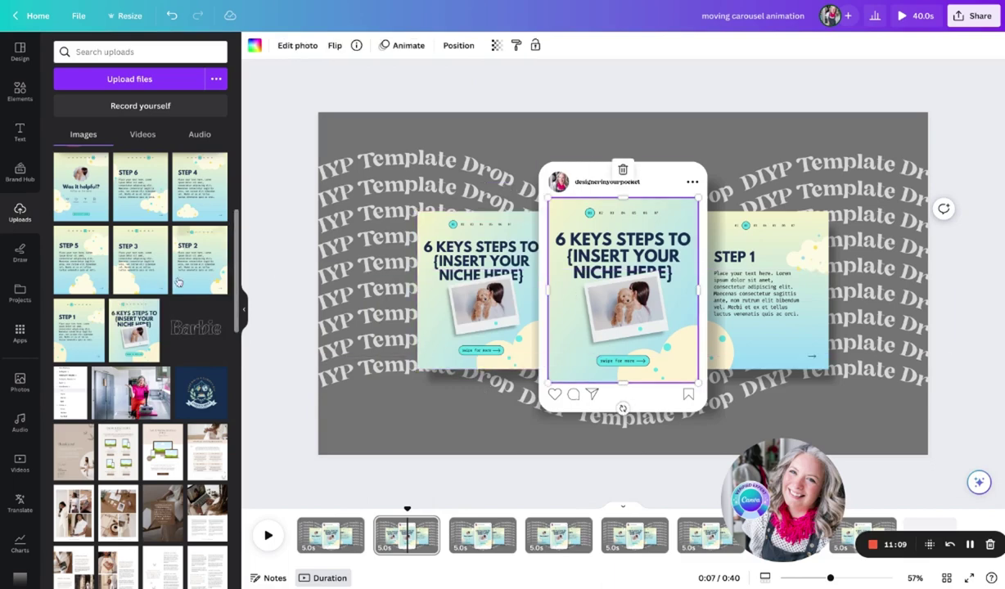
pyautogui.click(78, 335)
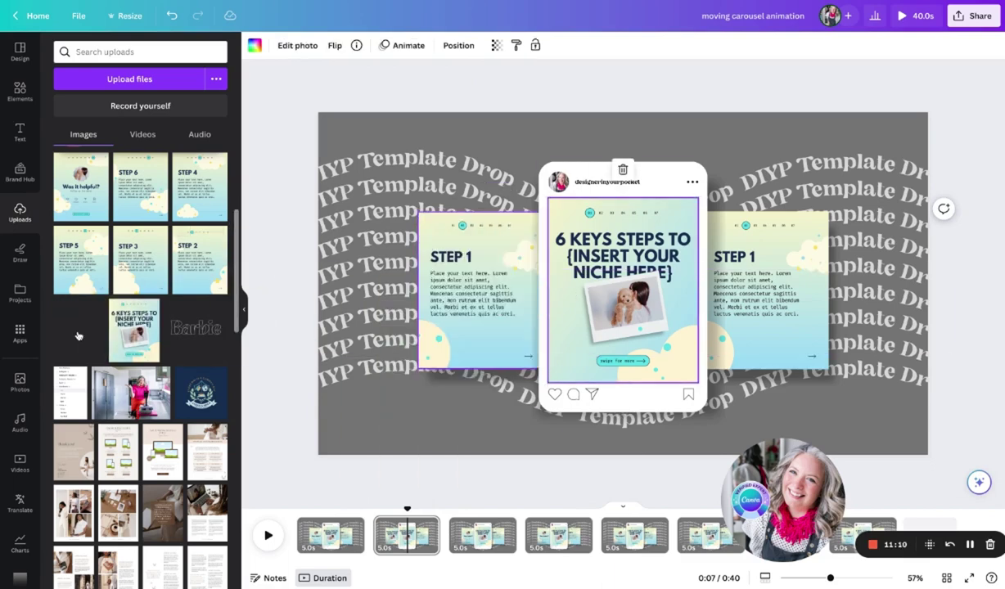
pyautogui.click(740, 305)
pyautogui.click(200, 259)
# On page 3, fill the left slide with the Step 1 image, the centre with Step 2 and the right with Step 3
pyautogui.click(483, 534)
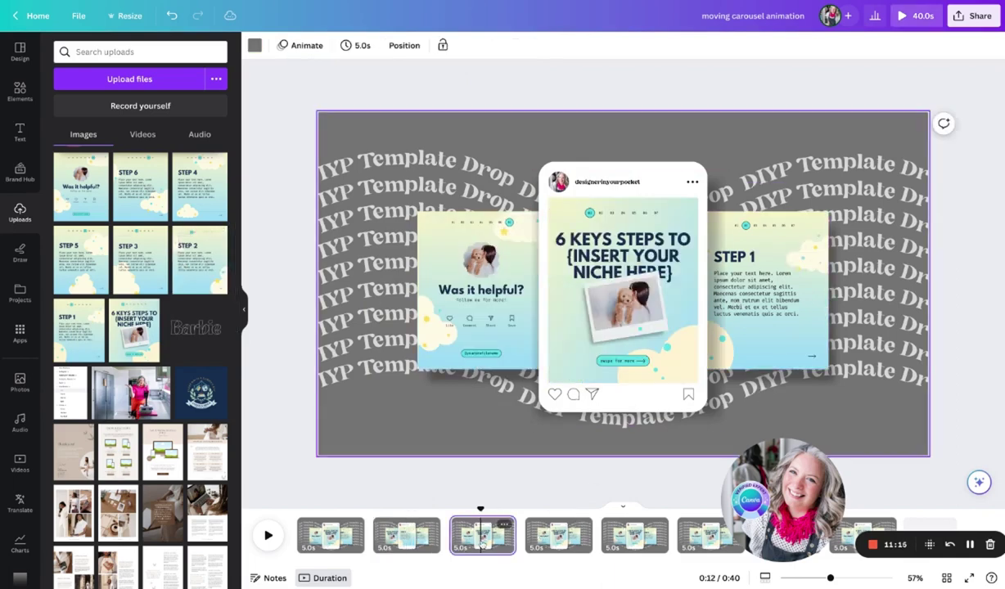
pyautogui.click(454, 314)
pyautogui.click(81, 329)
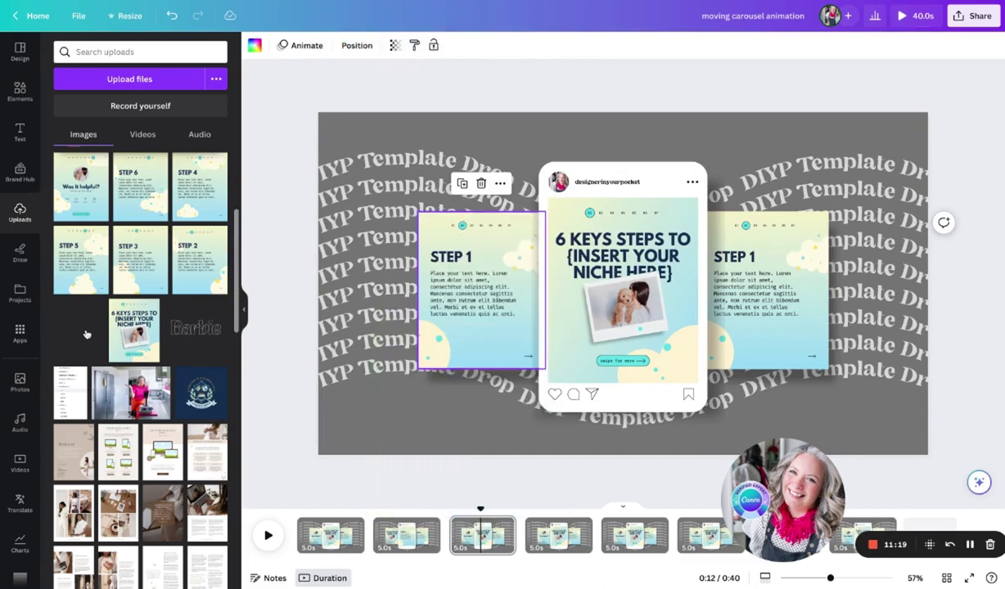
pyautogui.moveTo(202, 266); pyautogui.dragTo(605, 278)
pyautogui.moveTo(135, 268); pyautogui.dragTo(762, 296)
# On page 4, fill the left slide with the Step 2 image, the centre with Step 3 and the right with Step 4
pyautogui.click(544, 547)
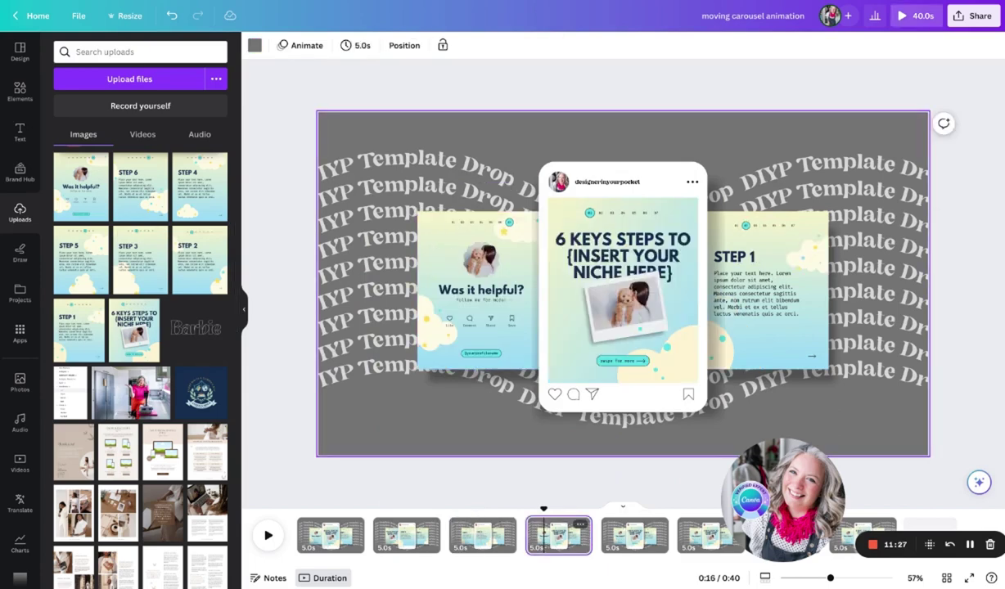
pyautogui.click(491, 543)
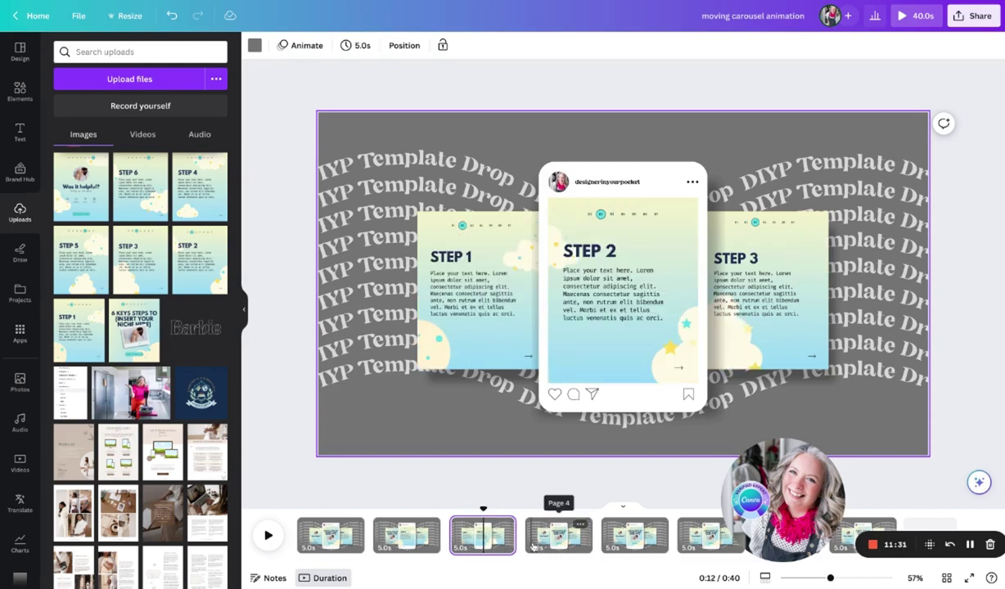
pyautogui.click(560, 542)
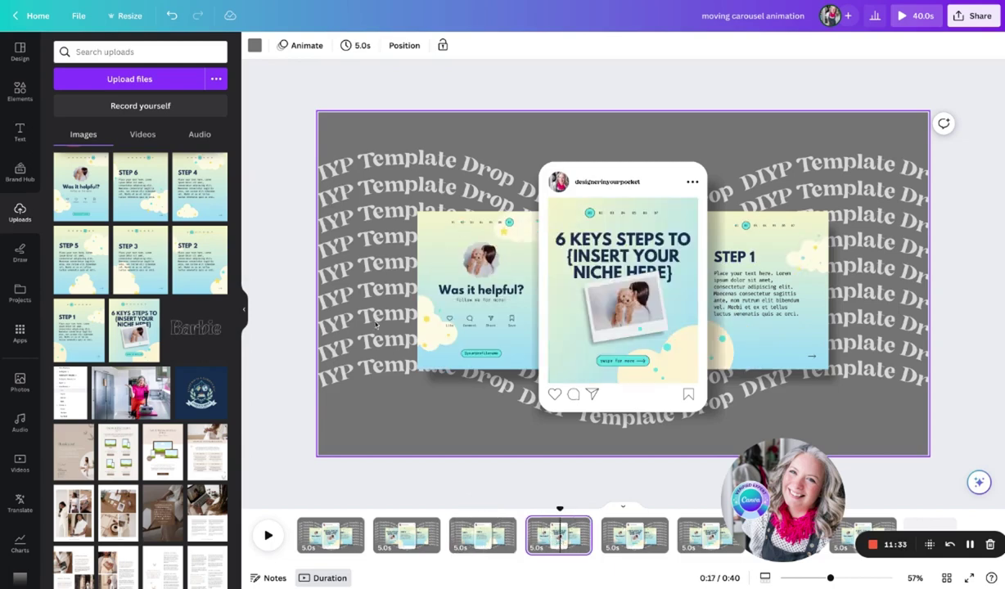
pyautogui.moveTo(193, 278); pyautogui.dragTo(449, 295)
pyautogui.click(144, 263)
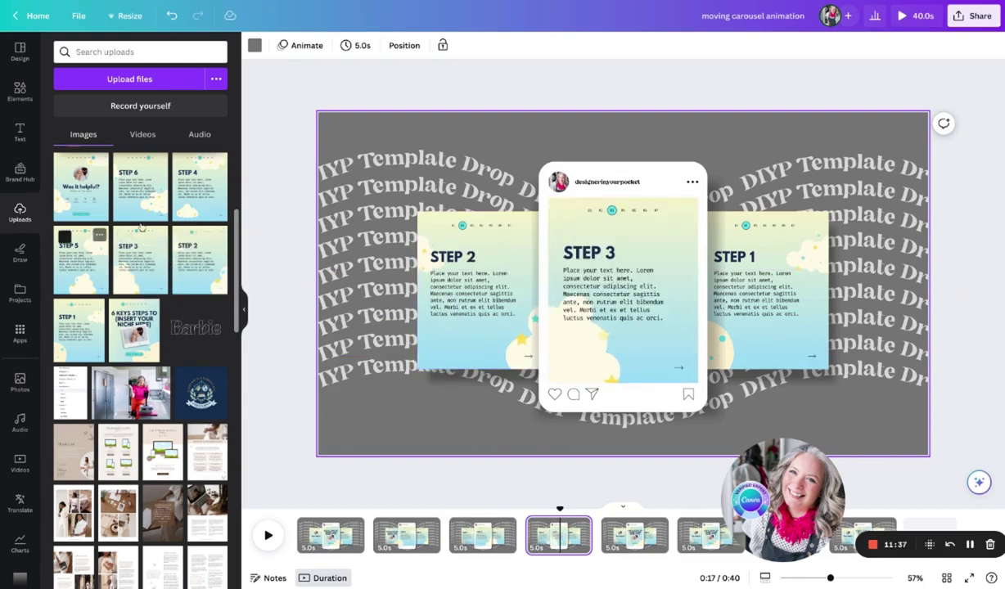
pyautogui.moveTo(200, 187); pyautogui.dragTo(765, 282)
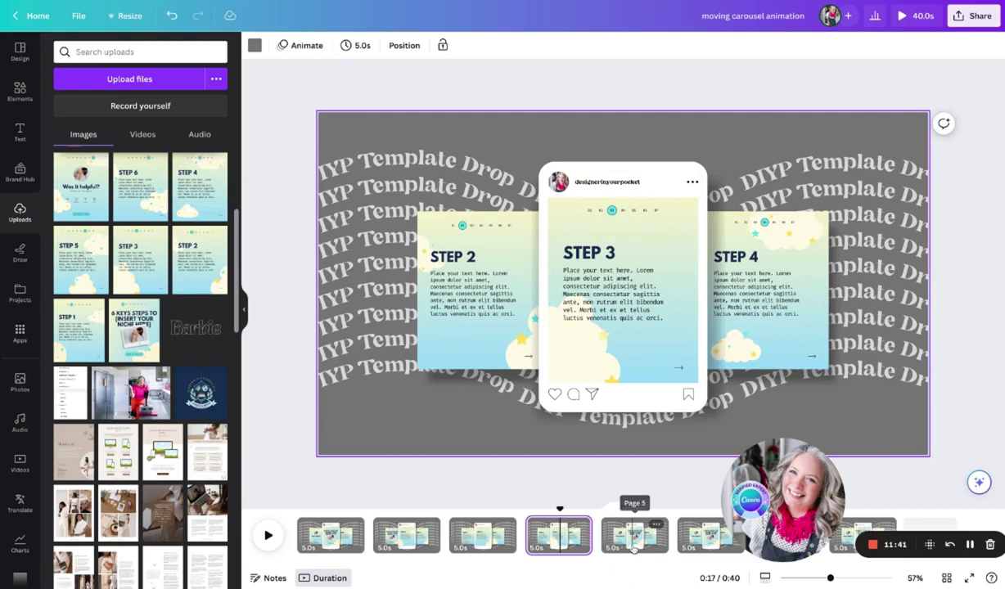
# On page 6, fill the left slide with the Step 4 image, the centre with Step 5 and the right with Step 6
pyautogui.click(633, 541)
pyautogui.click(697, 546)
pyautogui.moveTo(200, 193); pyautogui.dragTo(478, 290)
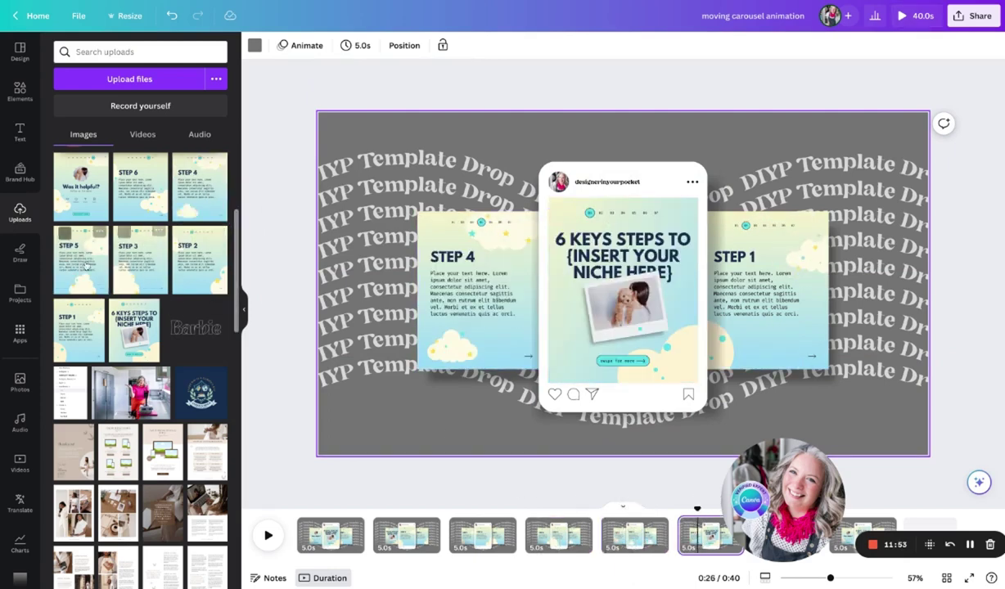
pyautogui.moveTo(81, 261); pyautogui.dragTo(622, 290)
pyautogui.moveTo(141, 192); pyautogui.dragTo(767, 291)
pyautogui.moveTo(782, 500); pyautogui.dragTo(886, 443)
# On page 7, fill the left slide with the Step 5 image, the centre with Step 6 and the right with "Was it helpful?"
pyautogui.click(770, 542)
pyautogui.moveTo(81, 262); pyautogui.dragTo(478, 291)
pyautogui.moveTo(143, 204); pyautogui.dragTo(622, 291)
pyautogui.moveTo(81, 193); pyautogui.dragTo(769, 295)
# On page 8, put the "Was it helpful?" image in the centre, the "6 Keys Steps" cover on the right and Step 6 on the left
pyautogui.click(857, 539)
pyautogui.moveTo(81, 193); pyautogui.dragTo(623, 290)
pyautogui.moveTo(134, 330); pyautogui.dragTo(767, 291)
pyautogui.moveTo(141, 192); pyautogui.dragTo(478, 291)
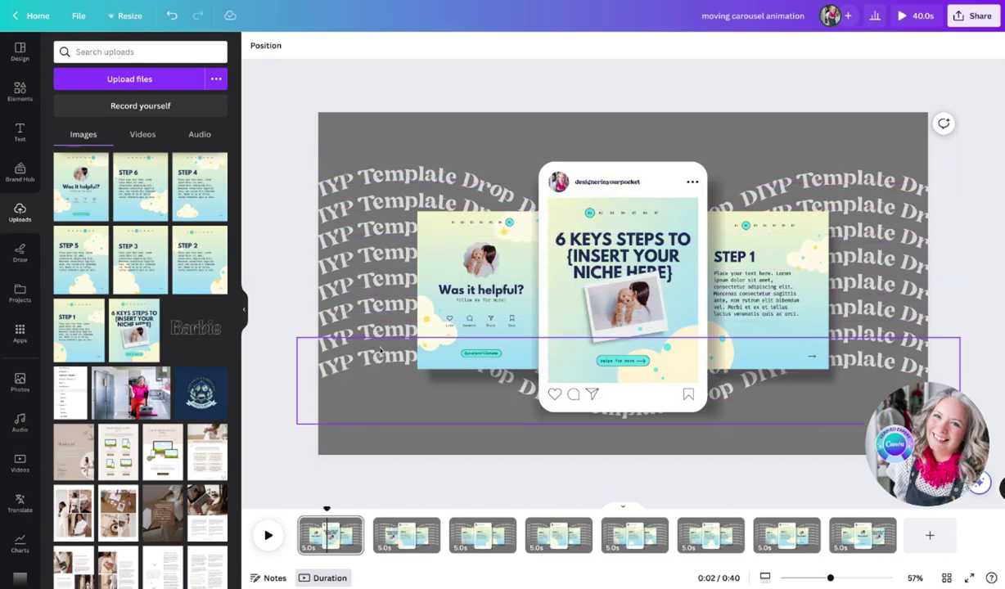
# On page 1, colour the left and right text pieces of the top wavy row with the brand orange
pyautogui.click(325, 165)
pyautogui.click(416, 46)
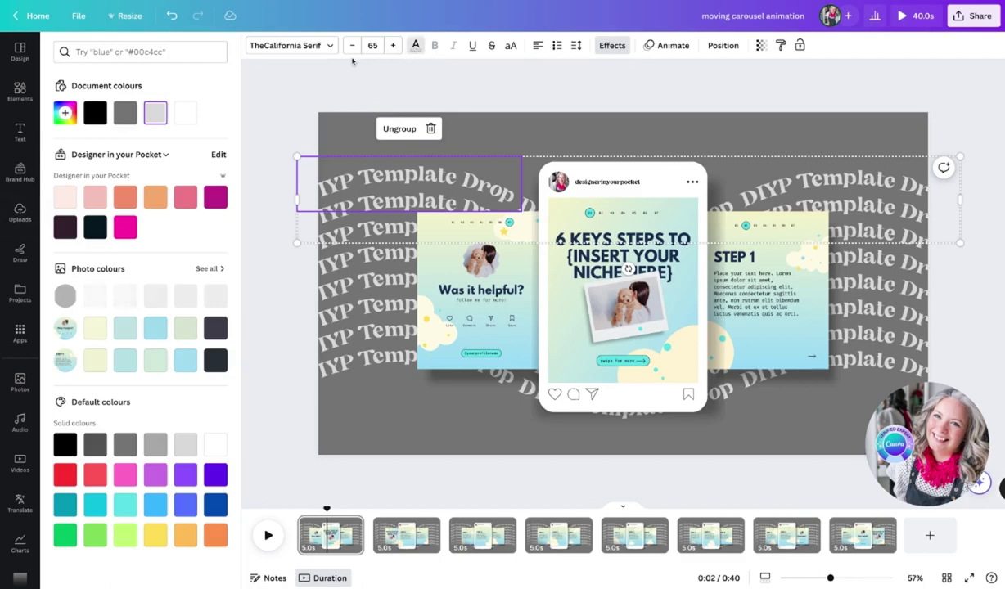
pyautogui.click(155, 197)
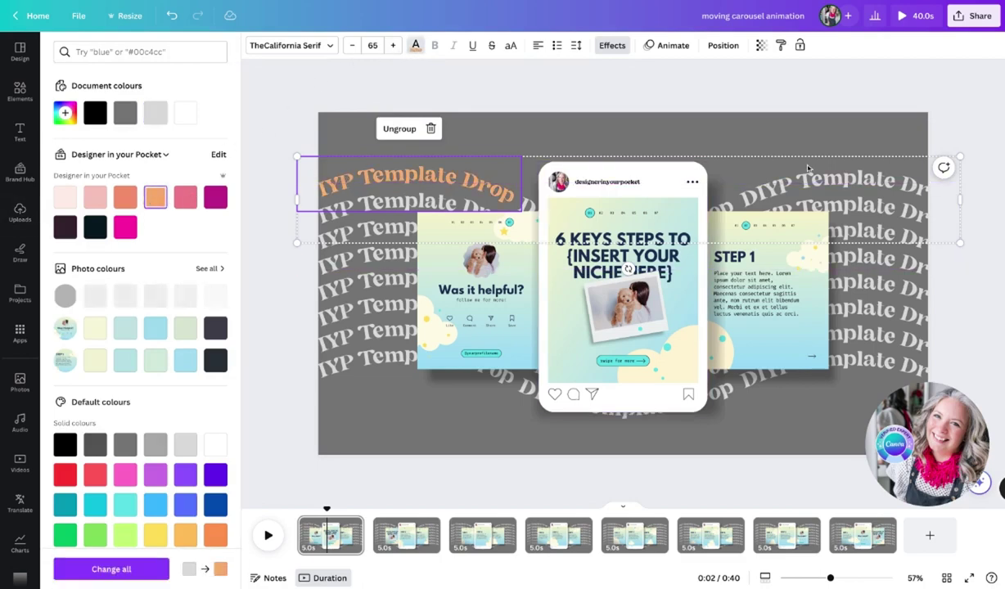
pyautogui.click(778, 172)
pyautogui.click(157, 197)
pyautogui.click(589, 196)
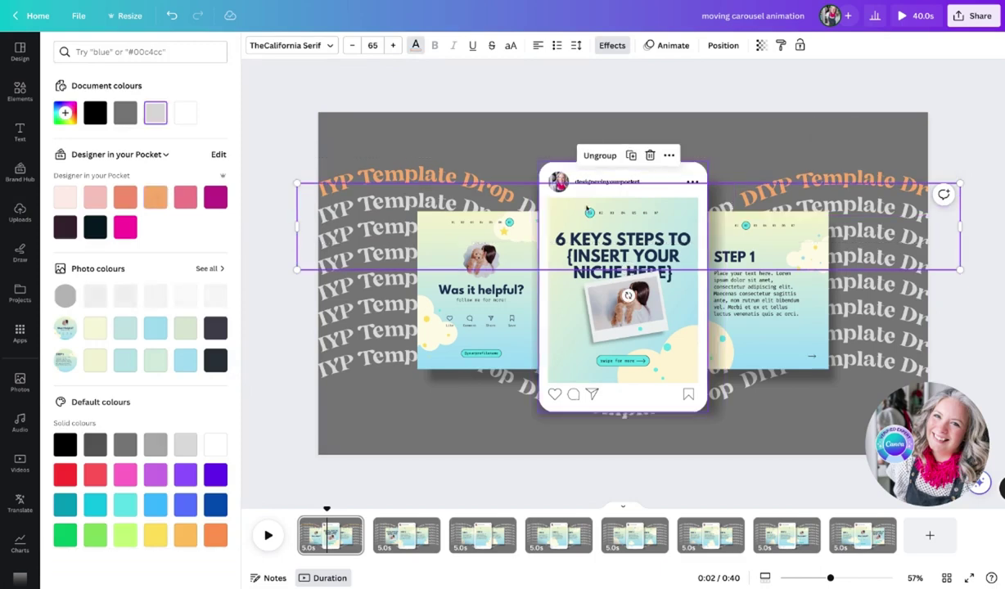
# Bring the top wavy row in front of the post card and colour its middle text piece the same orange
pyautogui.click(377, 167)
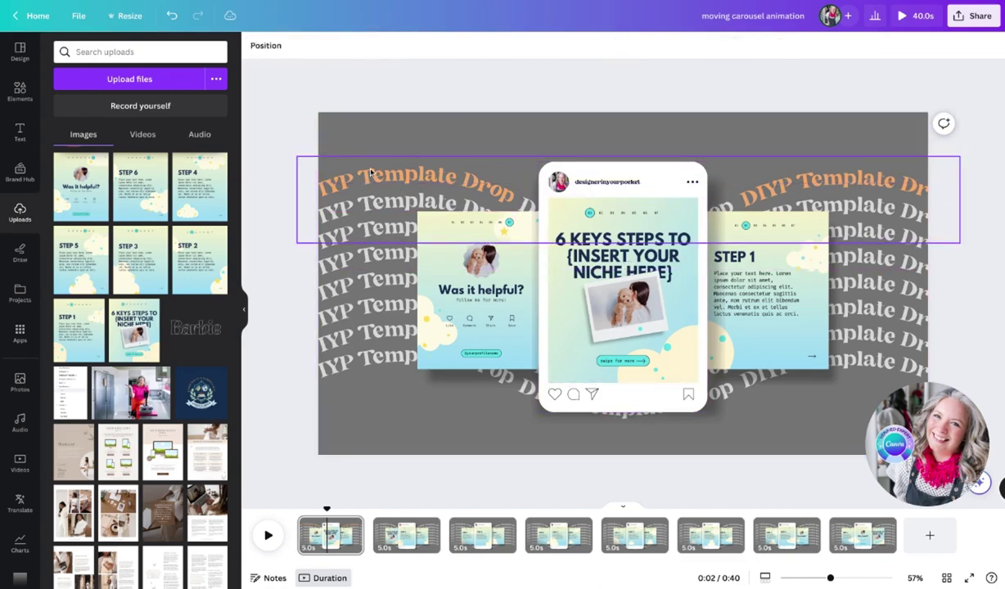
pyautogui.click(723, 47)
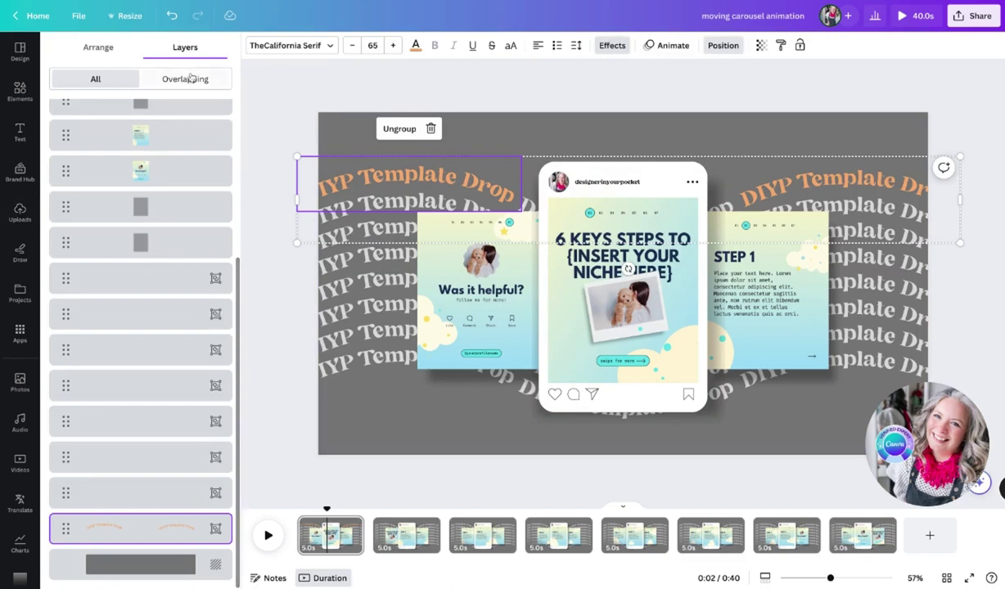
pyautogui.moveTo(170, 530); pyautogui.dragTo(170, 150)
pyautogui.click(723, 46)
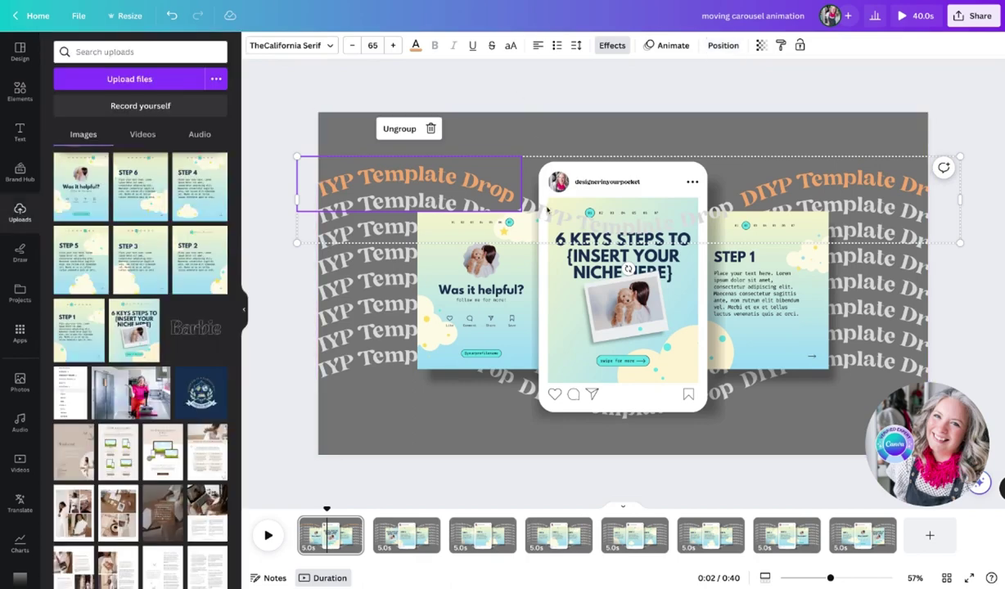
pyautogui.click(547, 213)
pyautogui.click(415, 45)
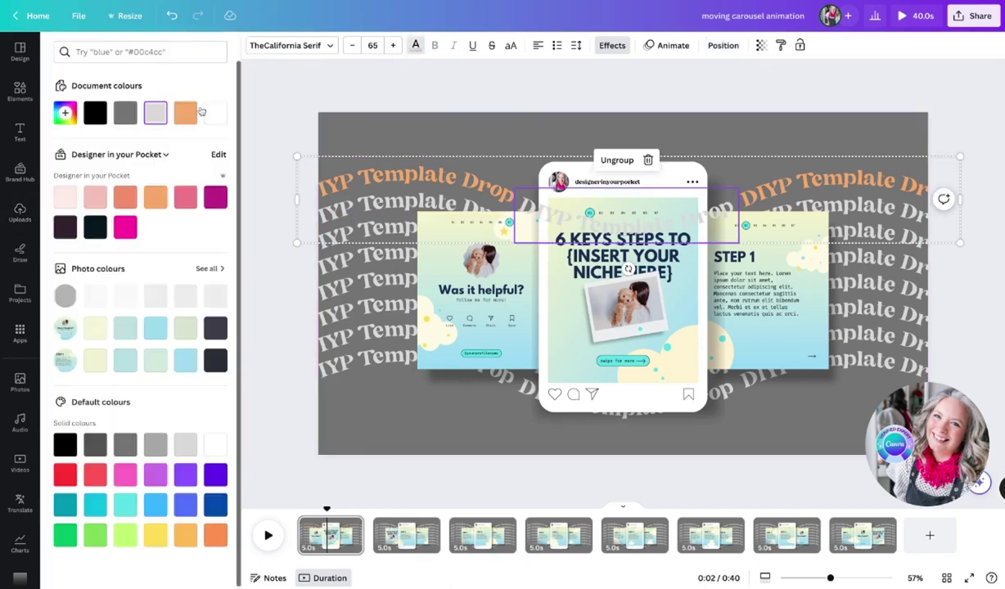
pyautogui.click(185, 112)
pyautogui.click(324, 143)
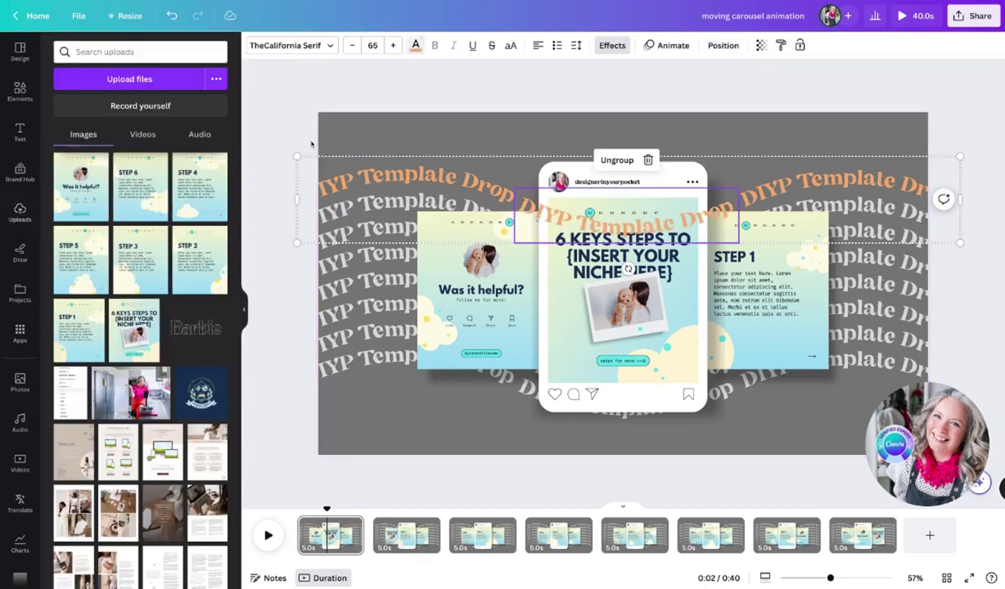
# Layer the orange top row back behind the card, side slides and shadows, and deselect it
pyautogui.click(360, 176)
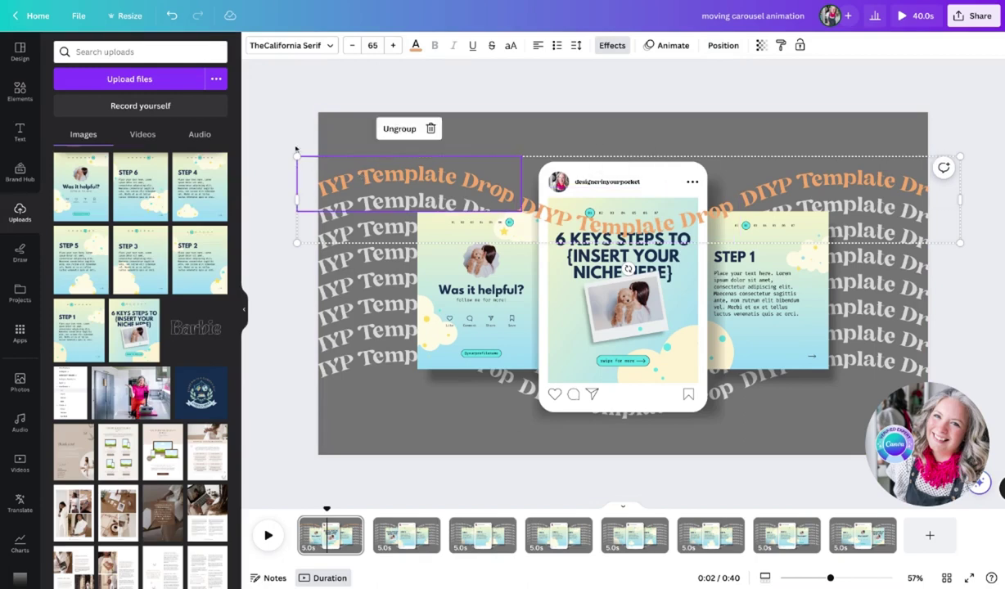
pyautogui.click(722, 46)
pyautogui.moveTo(140, 370)
pyautogui.mouseDown()
pyautogui.moveTo(148, 419)
pyautogui.moveTo(148, 300)
pyautogui.moveTo(148, 309)
pyautogui.mouseUp()
pyautogui.click(535, 103)
pyautogui.click(536, 101)
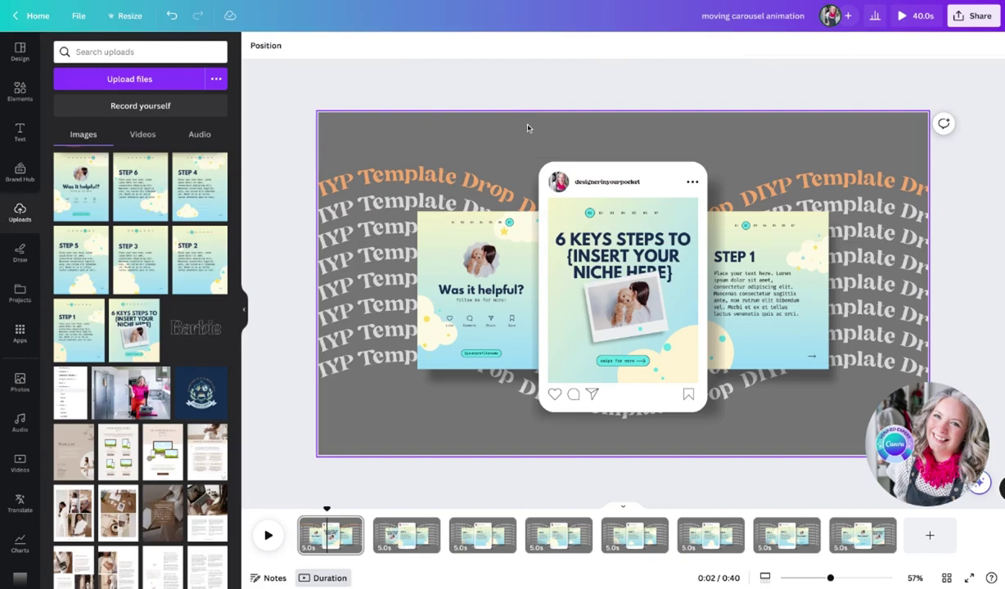
# On each of pages 2 to 8, colour one wavy text row orange behind the slides, one row lower per page
pyautogui.click(402, 542)
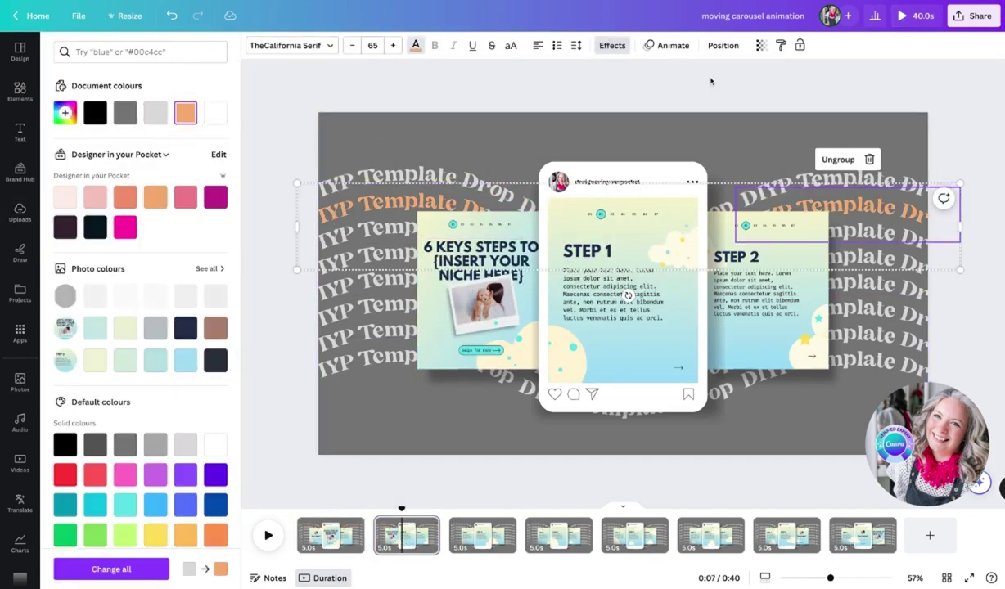
pyautogui.click(722, 45)
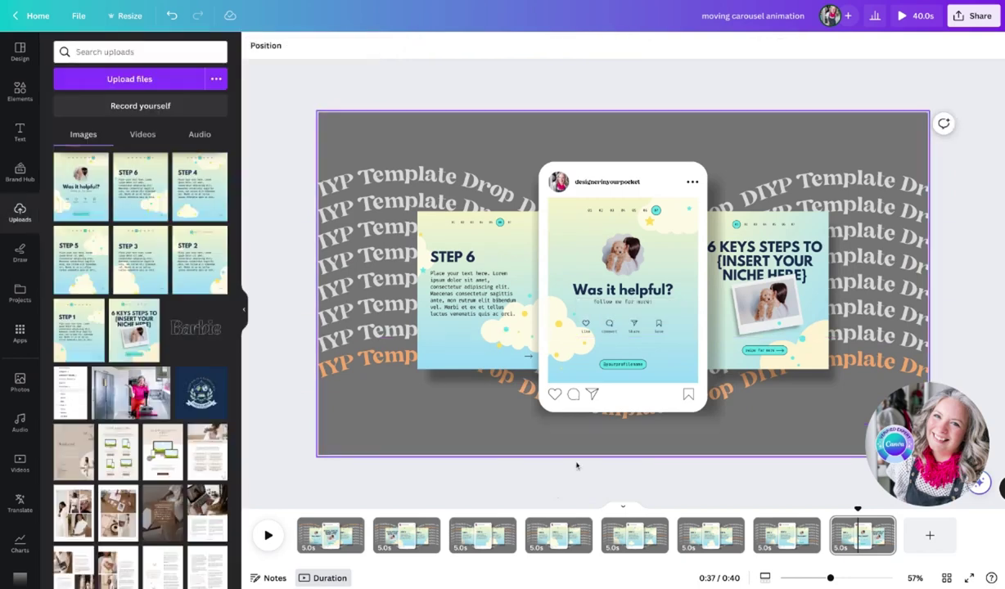
pyautogui.click(576, 465)
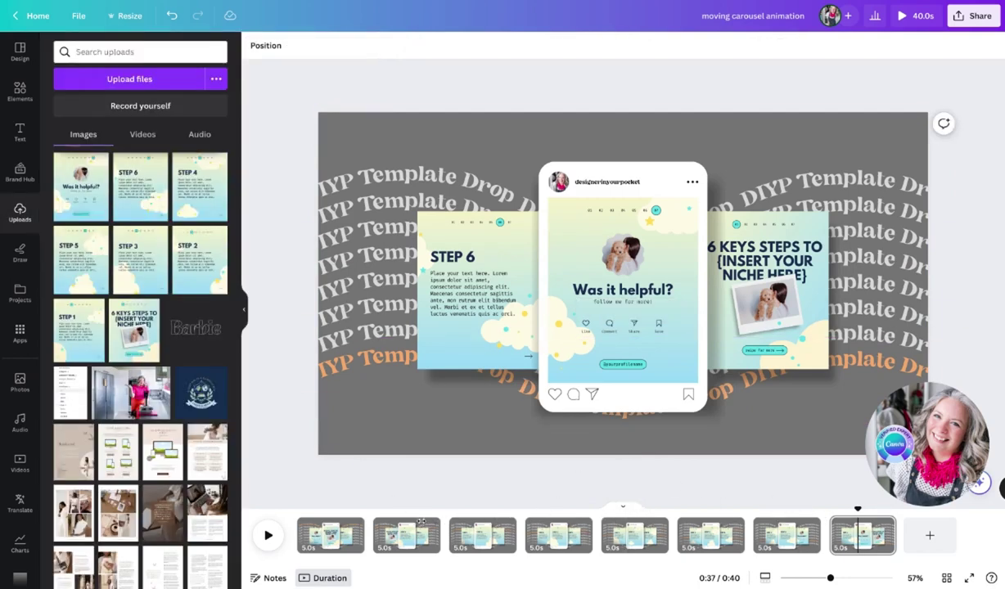
# Step through pages 1 to 7 to check the changing slides and the position of the orange text row
pyautogui.click(334, 528)
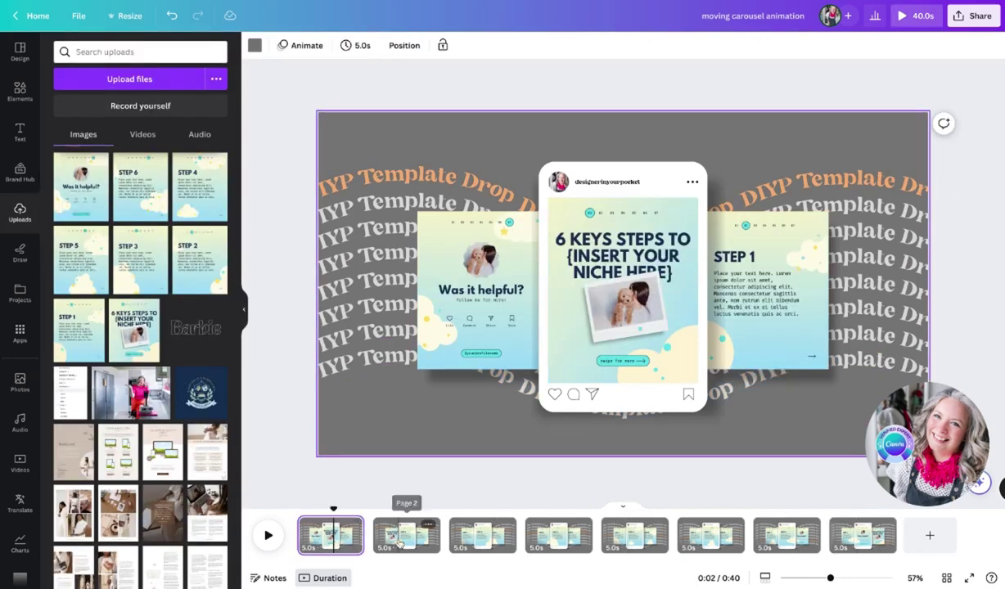
pyautogui.click(399, 542)
pyautogui.click(490, 540)
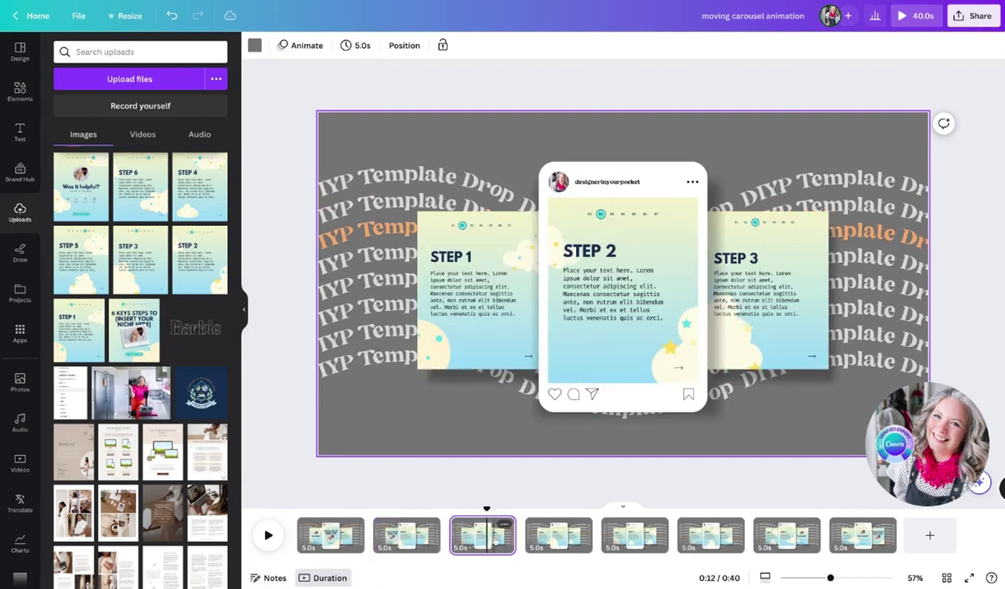
pyautogui.click(535, 536)
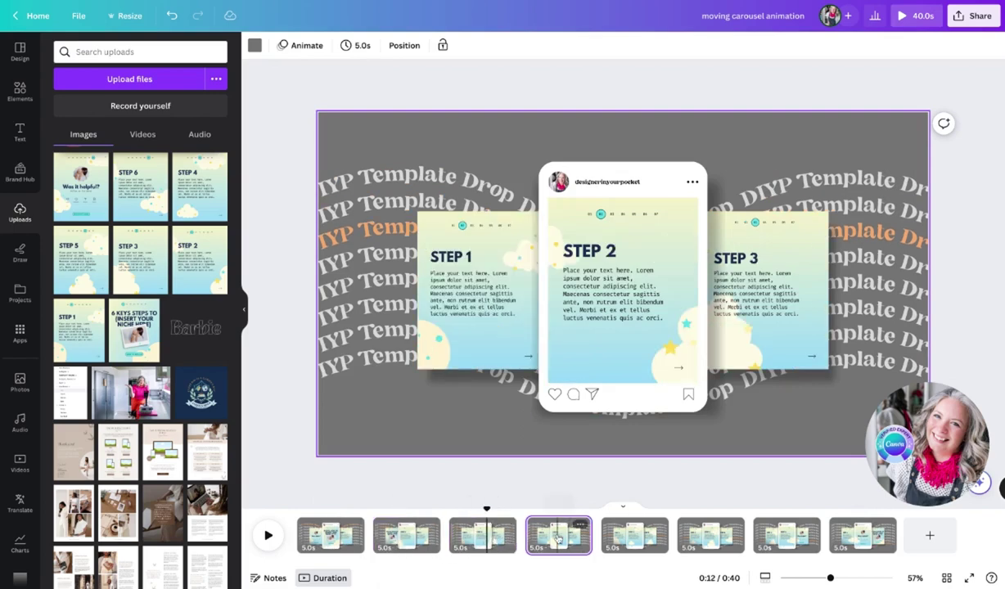
pyautogui.click(626, 540)
pyautogui.click(705, 542)
pyautogui.click(782, 535)
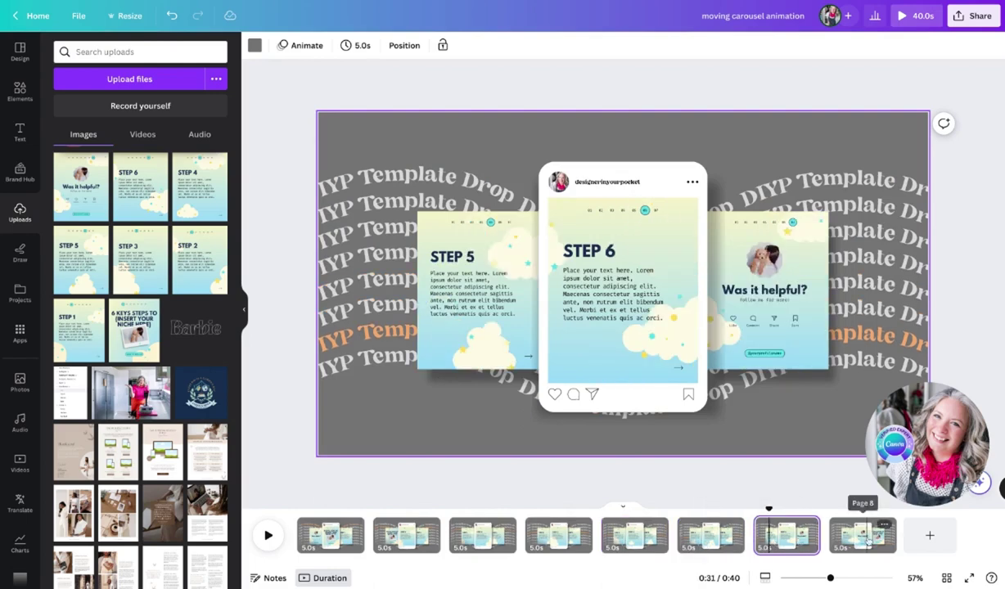
# View page 8 to check its slides and orange row, and return to page 1
pyautogui.click(867, 540)
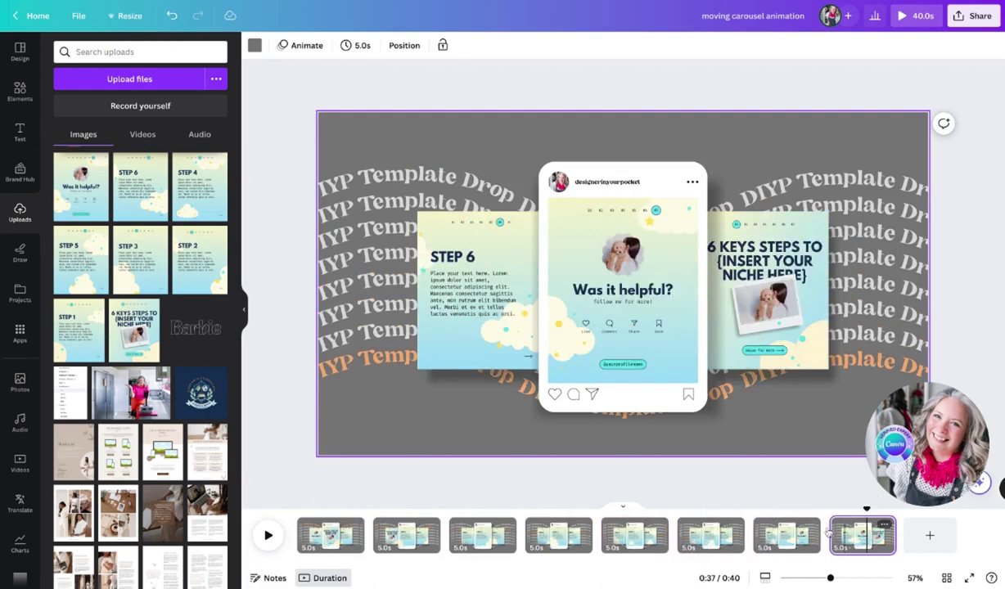
pyautogui.moveTo(866, 511); pyautogui.dragTo(304, 499)
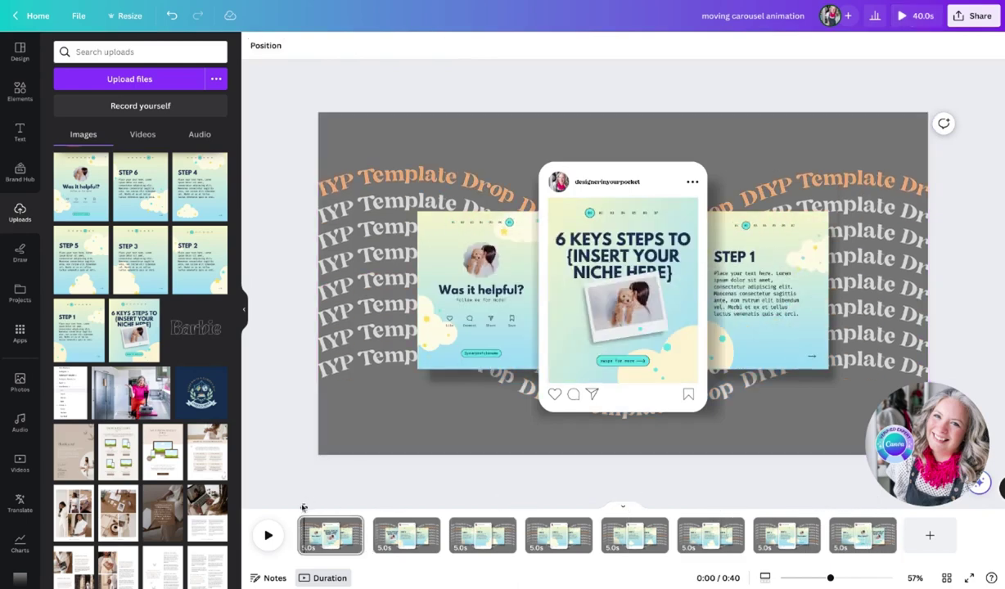
pyautogui.click(333, 546)
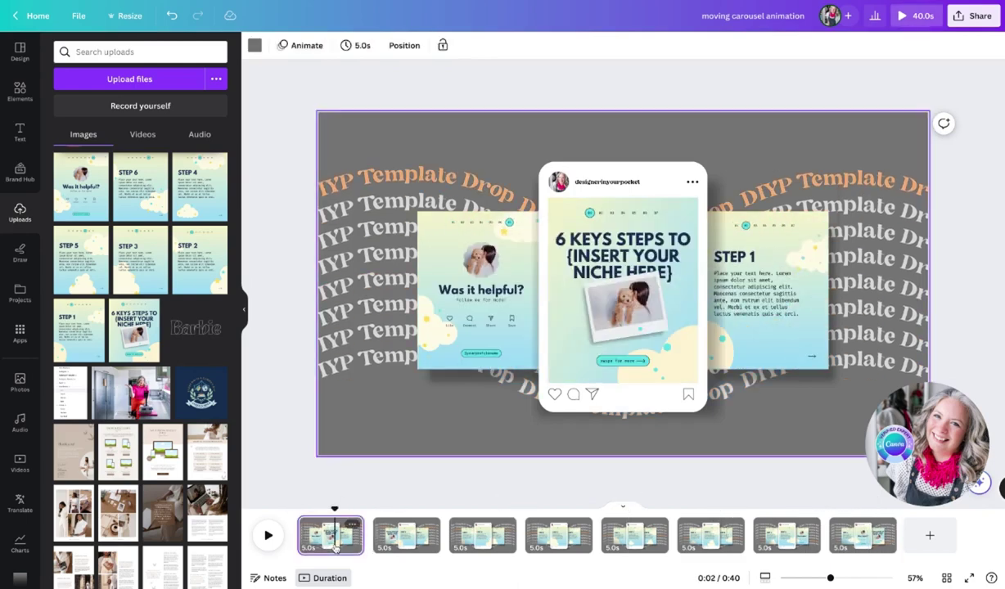
# Apply a 1.1-second Match & Move transition between all pages, starting after page 1, and play the animation from the start
pyautogui.moveTo(370, 542)
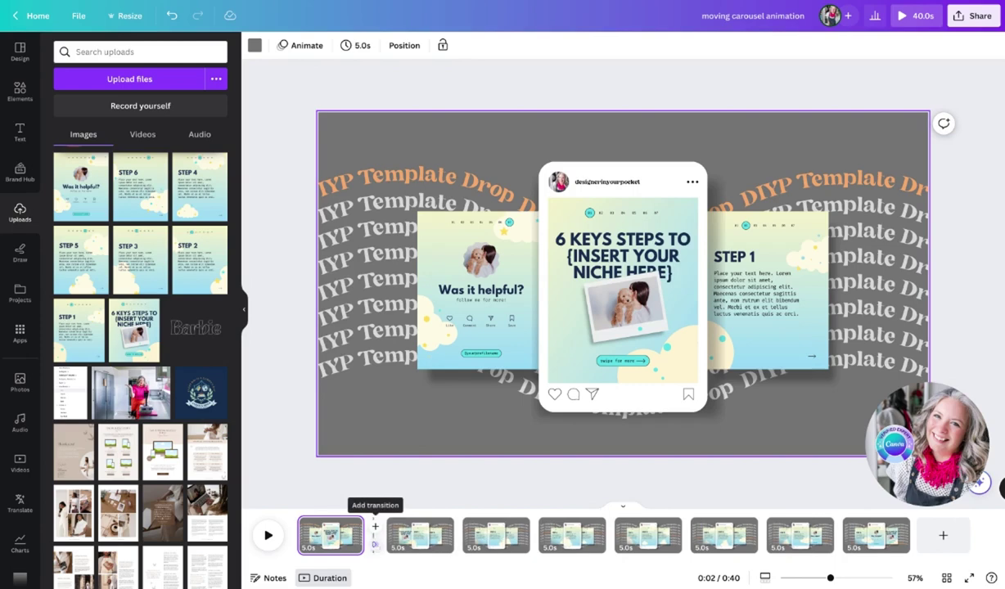
pyautogui.click(374, 543)
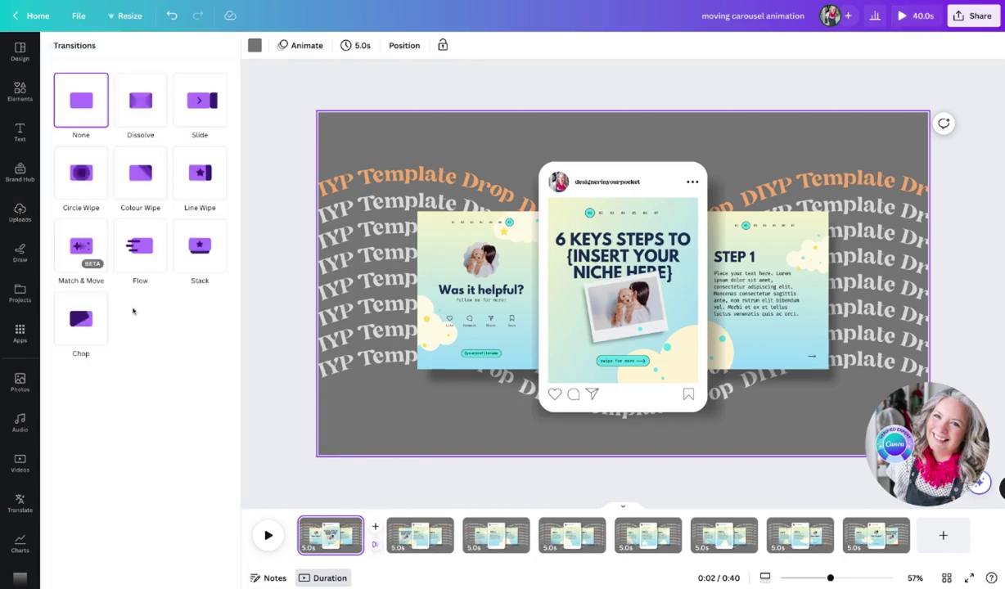
pyautogui.click(79, 244)
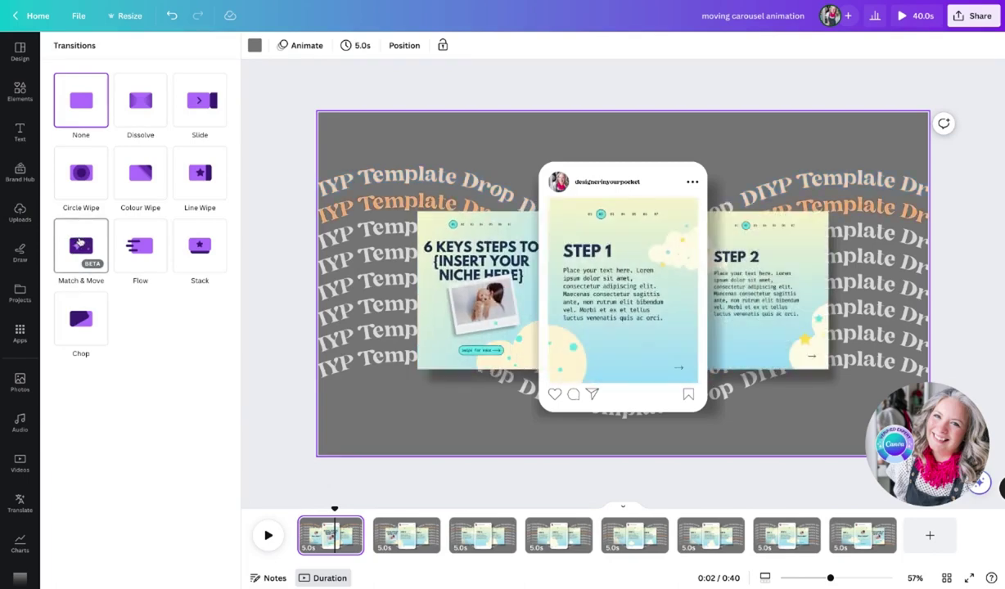
pyautogui.click(81, 244)
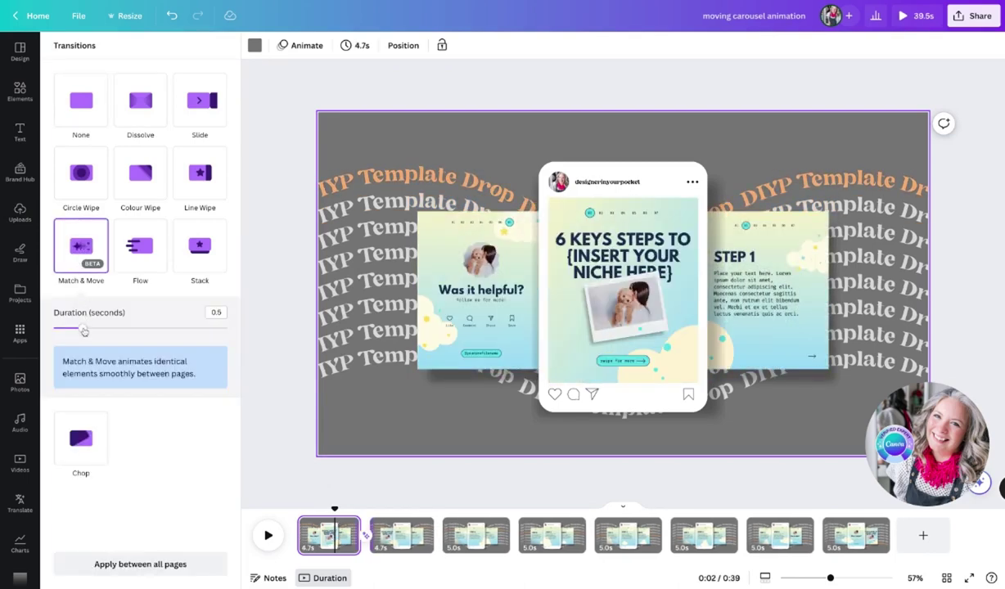
pyautogui.moveTo(84, 328); pyautogui.dragTo(147, 328)
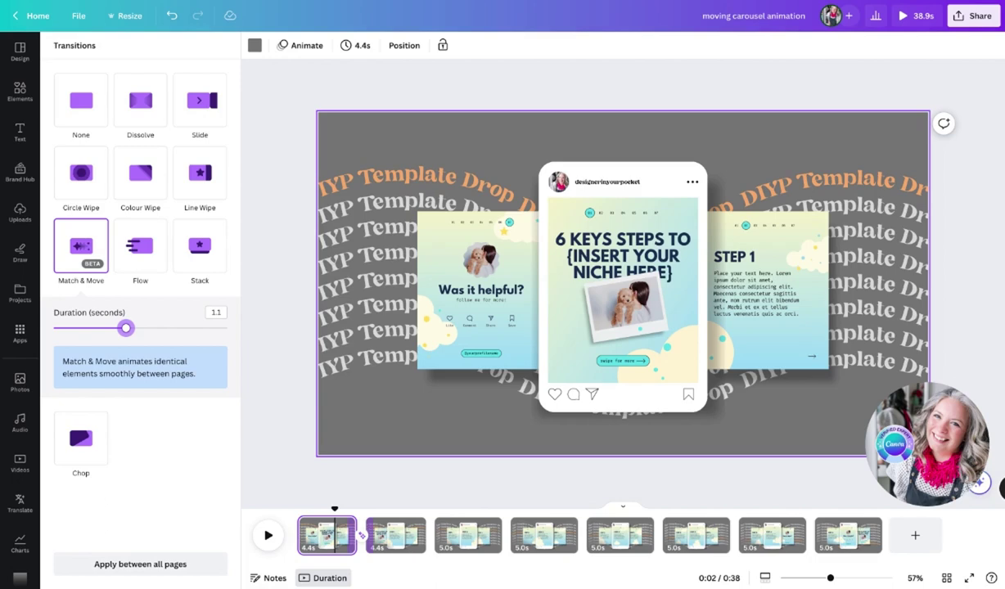
pyautogui.click(139, 564)
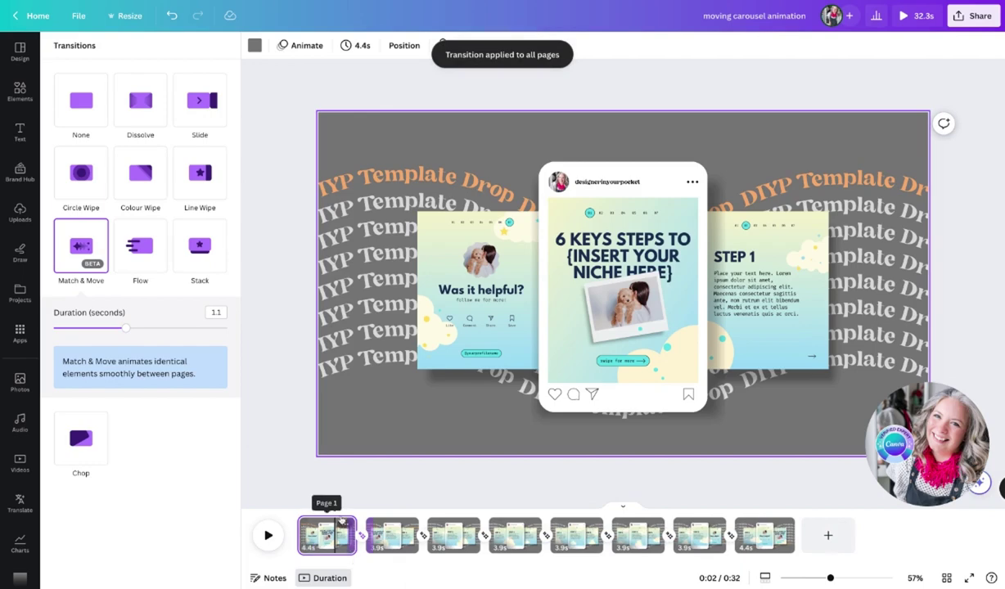
pyautogui.moveTo(335, 510); pyautogui.dragTo(296, 511)
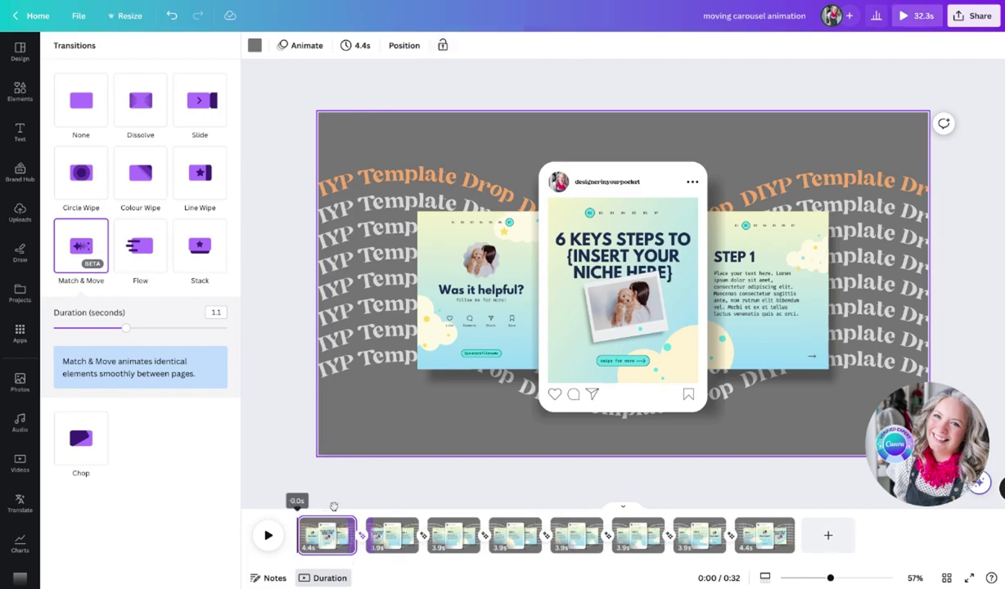
pyautogui.click(269, 535)
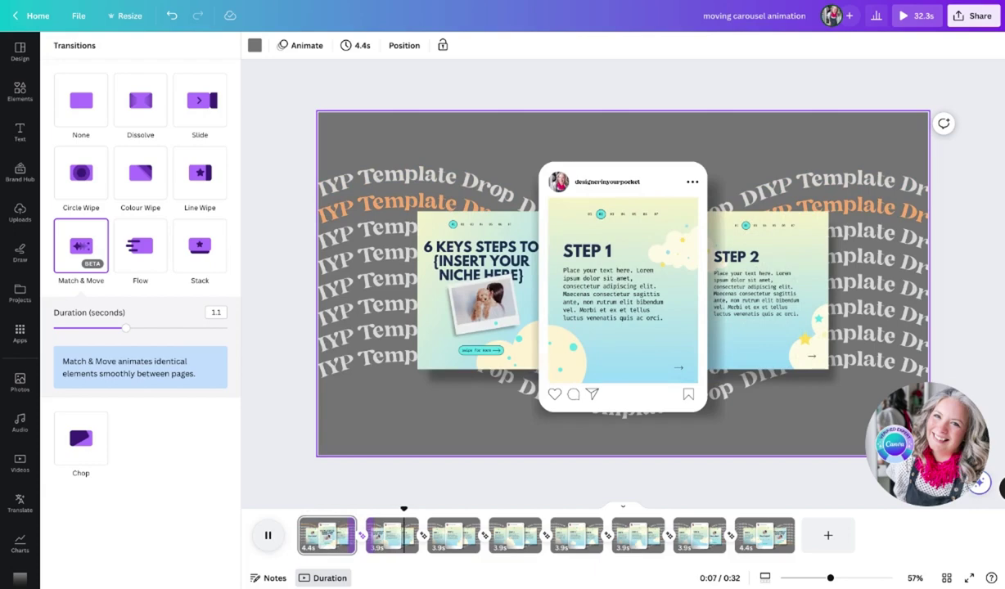
# Set the timing of all 8 pages to 0.8 seconds and return the playhead to the start
pyautogui.click(366, 48)
pyautogui.click(363, 46)
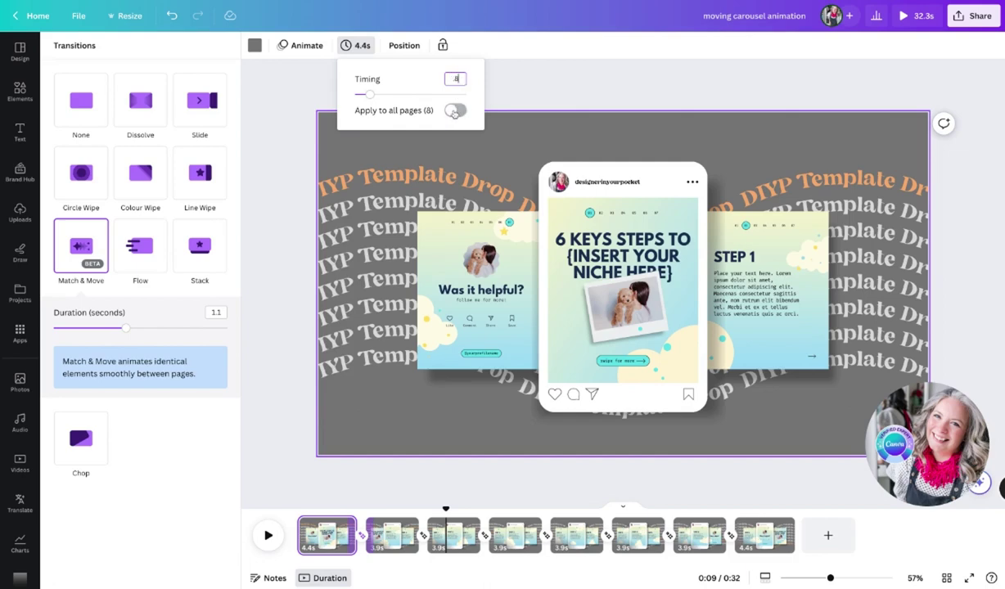
pyautogui.click(454, 111)
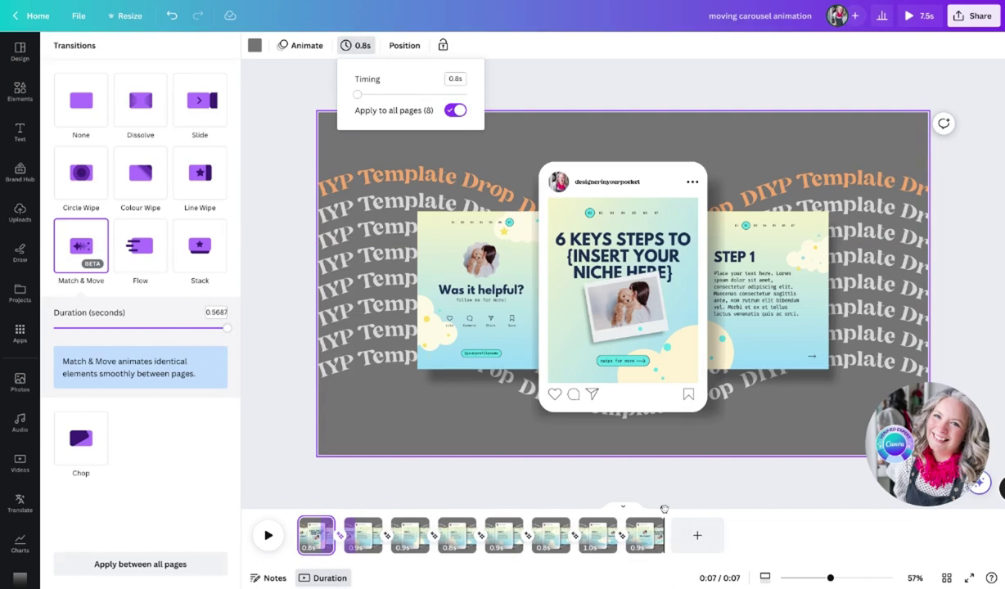
pyautogui.moveTo(664, 509); pyautogui.dragTo(297, 509)
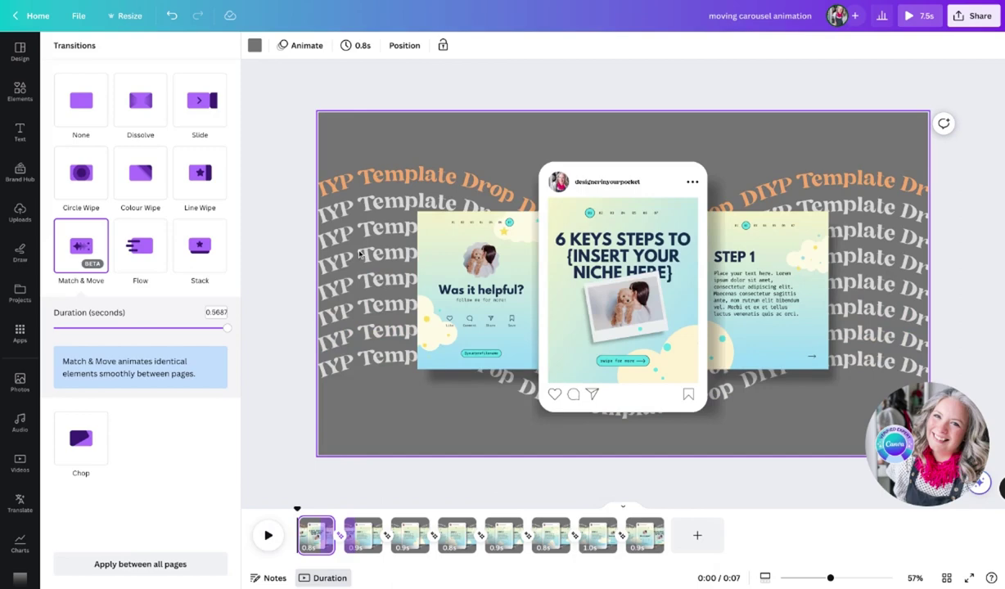
# On page 1, set the transparency of all white wavy text rows to 34, leaving out the orange top row
pyautogui.click(299, 214)
pyautogui.moveTo(300, 212); pyautogui.dragTo(335, 413)
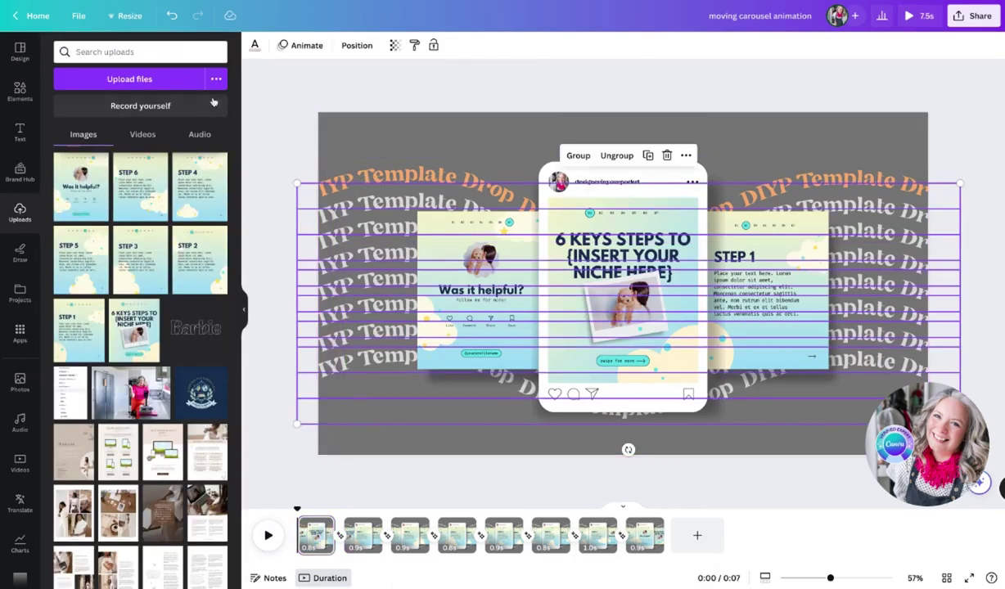
pyautogui.click(395, 46)
pyautogui.moveTo(394, 90); pyautogui.dragTo(349, 89)
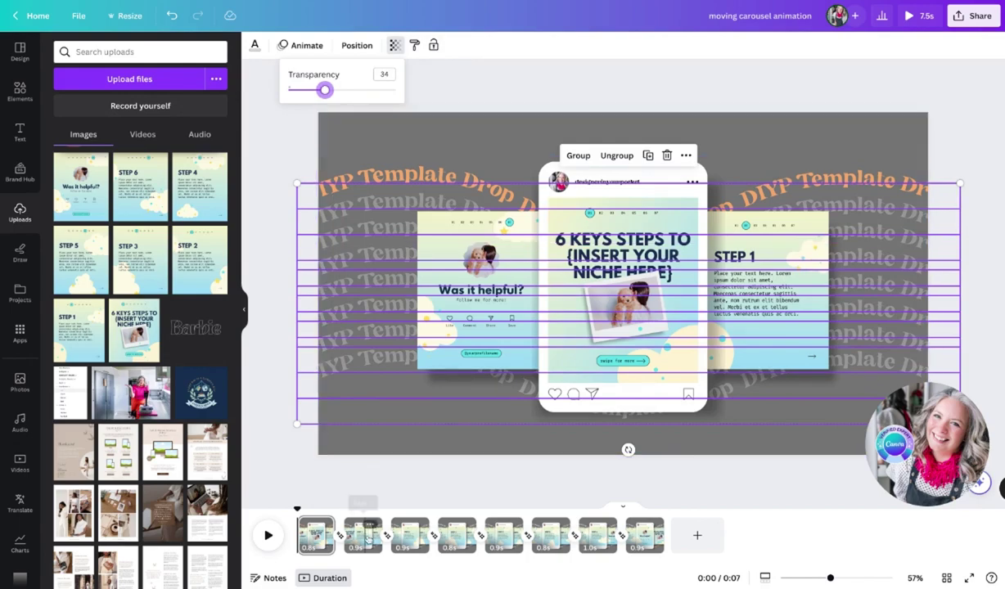
# On page 2, set the transparency of all wavy text rows except the orange one to 33
pyautogui.click(362, 535)
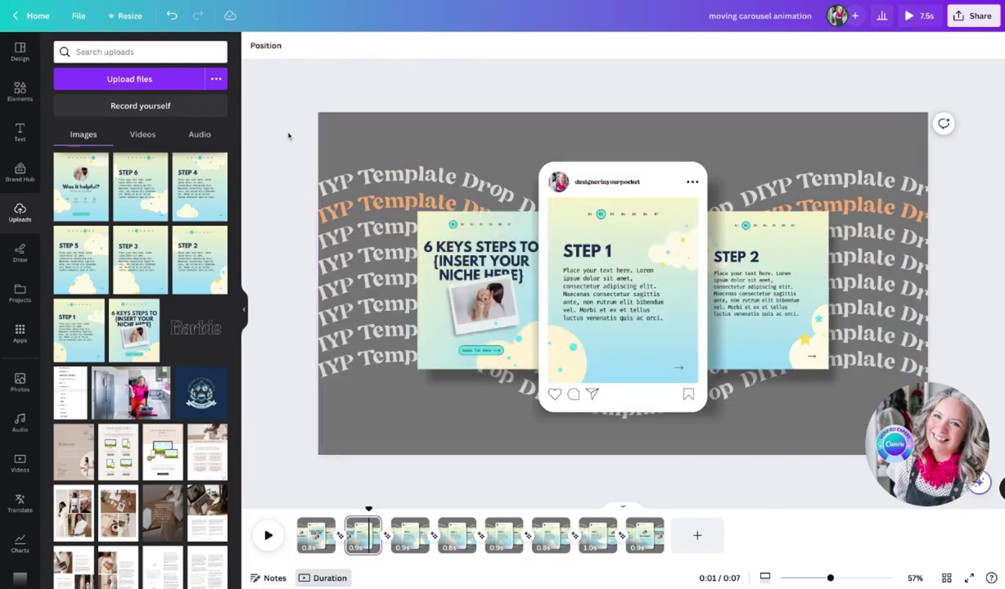
pyautogui.moveTo(269, 119); pyautogui.dragTo(327, 425)
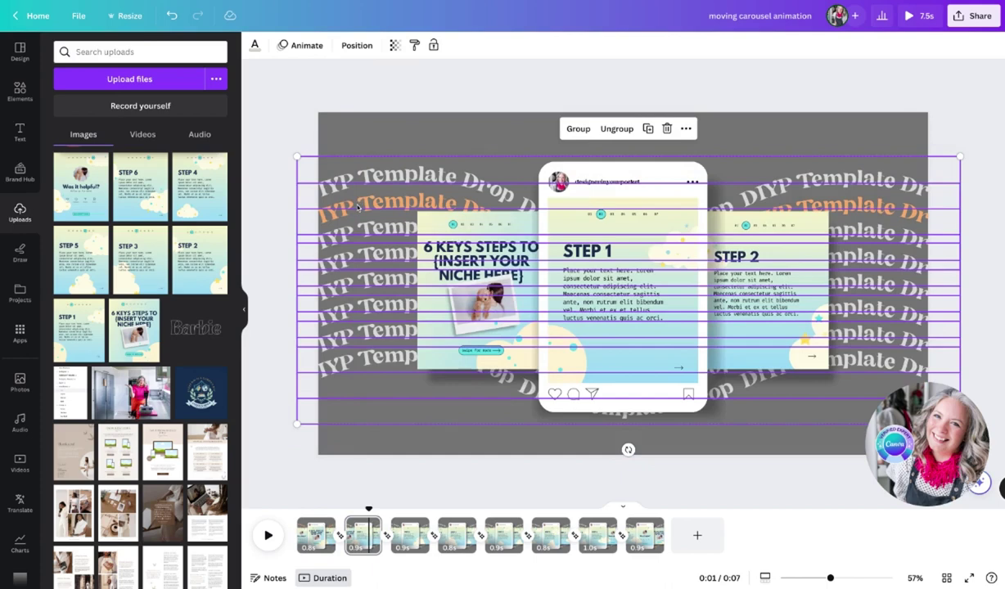
pyautogui.click(395, 45)
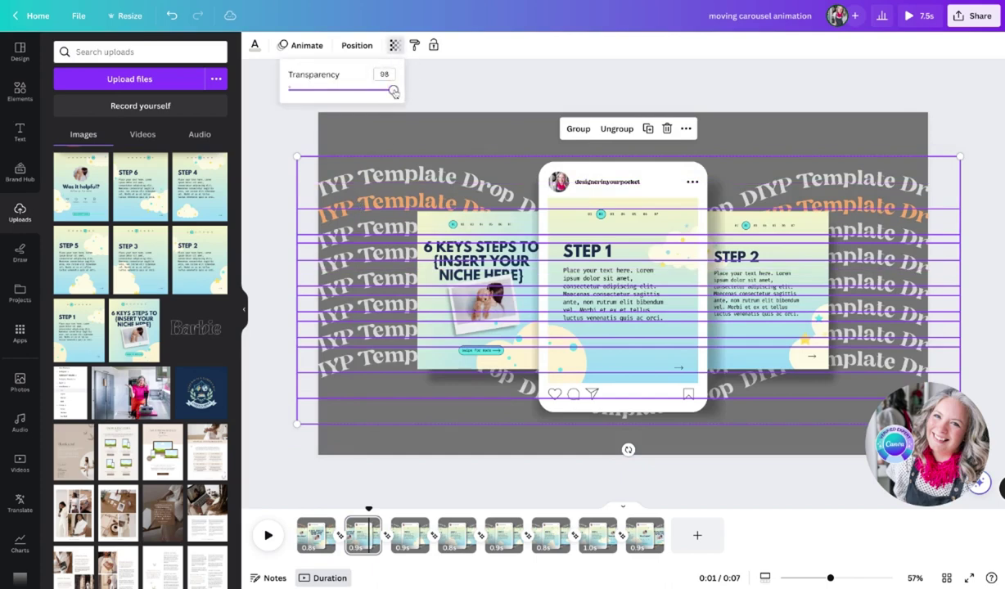
pyautogui.moveTo(392, 91); pyautogui.dragTo(332, 90)
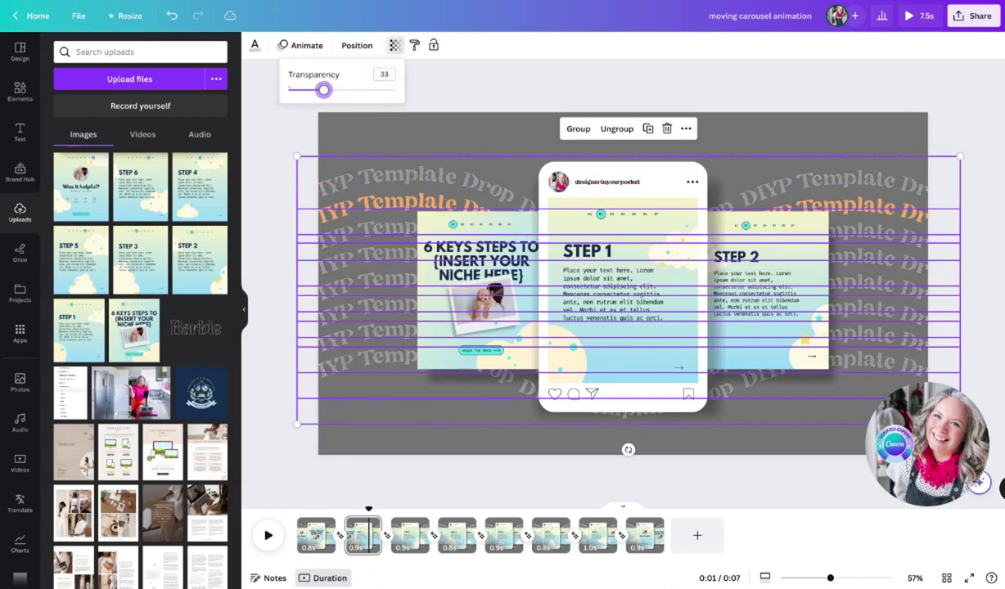
# On page 3, set the transparency of all wavy text rows except the orange one to 35
pyautogui.click(406, 538)
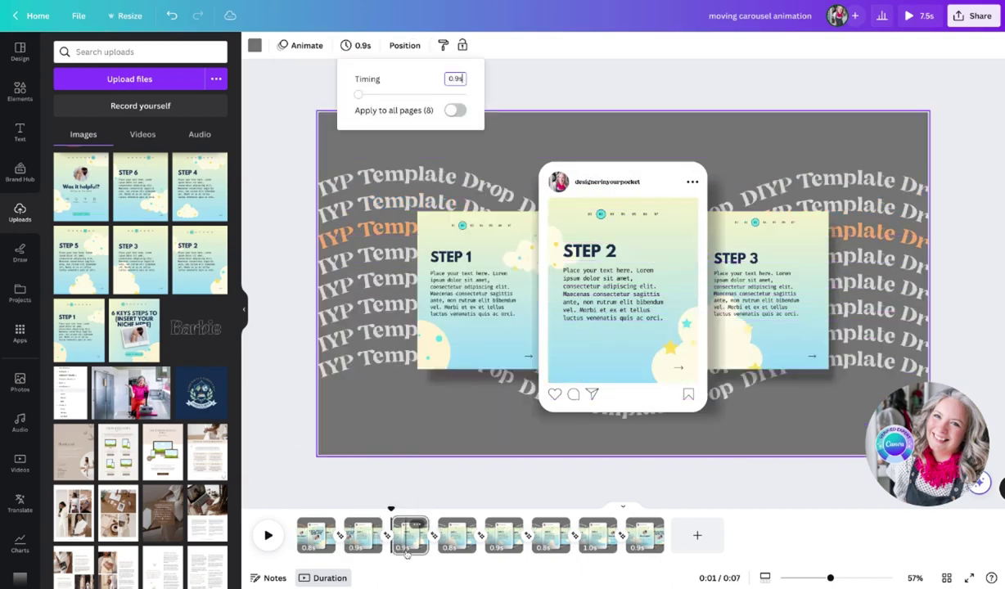
pyautogui.click(284, 117)
pyautogui.moveTo(284, 116); pyautogui.dragTo(378, 486)
pyautogui.click(393, 46)
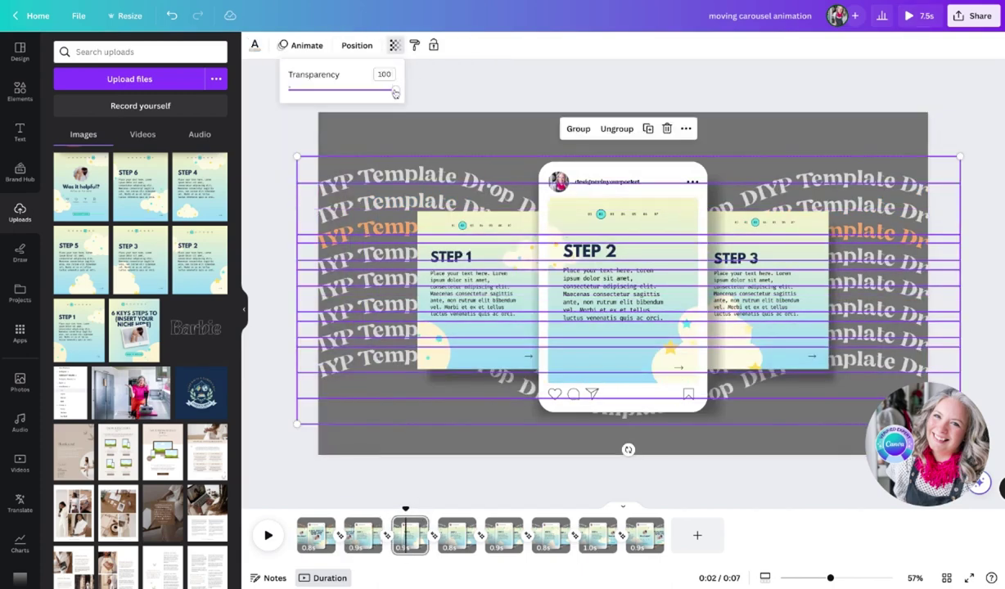
pyautogui.moveTo(394, 91); pyautogui.dragTo(334, 90)
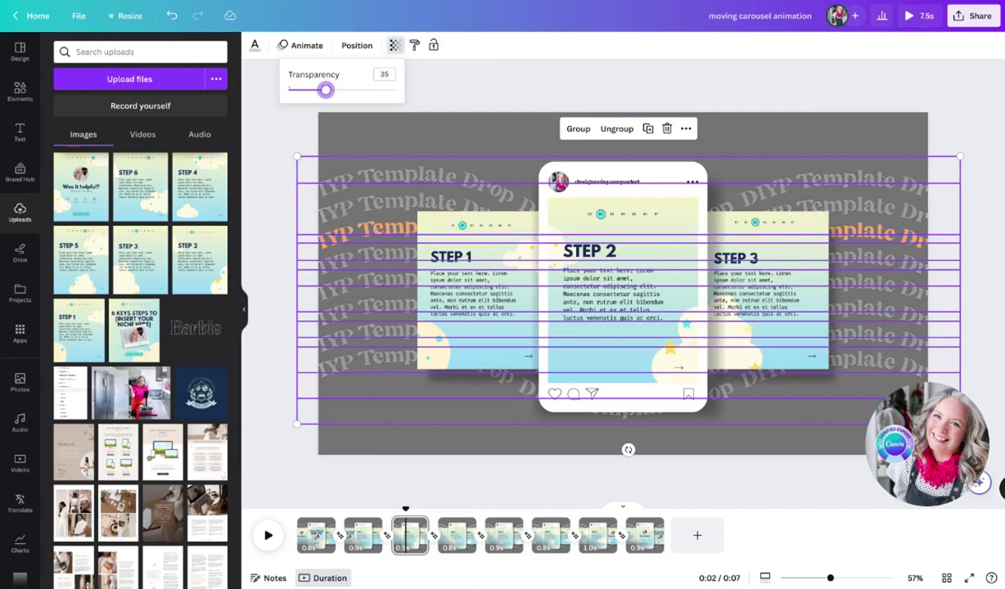
# On page 4, fade the white wavy text rows to a similar low transparency value, leaving out the orange row
pyautogui.click(457, 536)
pyautogui.moveTo(284, 116); pyautogui.dragTo(376, 484)
pyautogui.click(394, 46)
pyautogui.moveTo(394, 90); pyautogui.dragTo(329, 90)
# On page 5, lower the transparency of the white wavy text rows to about 47, leaving out the orange row
pyautogui.click(504, 536)
pyautogui.moveTo(284, 116); pyautogui.dragTo(377, 484)
pyautogui.click(395, 45)
pyautogui.moveTo(394, 90); pyautogui.dragTo(333, 90)
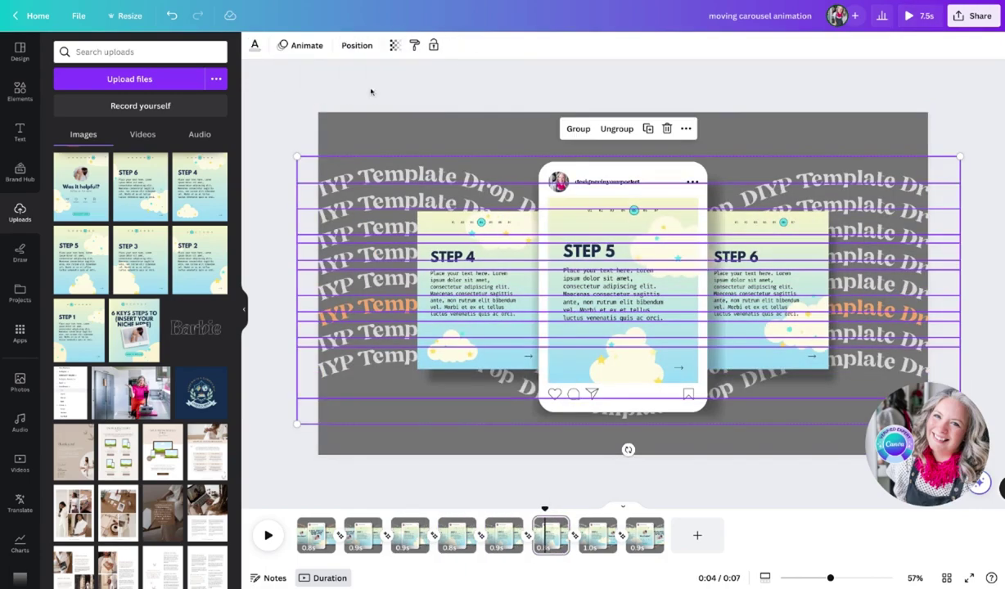
# Fade the white wavy text rows on pages 6 and 7 in the same way, leaving out the orange row
pyautogui.click(393, 45)
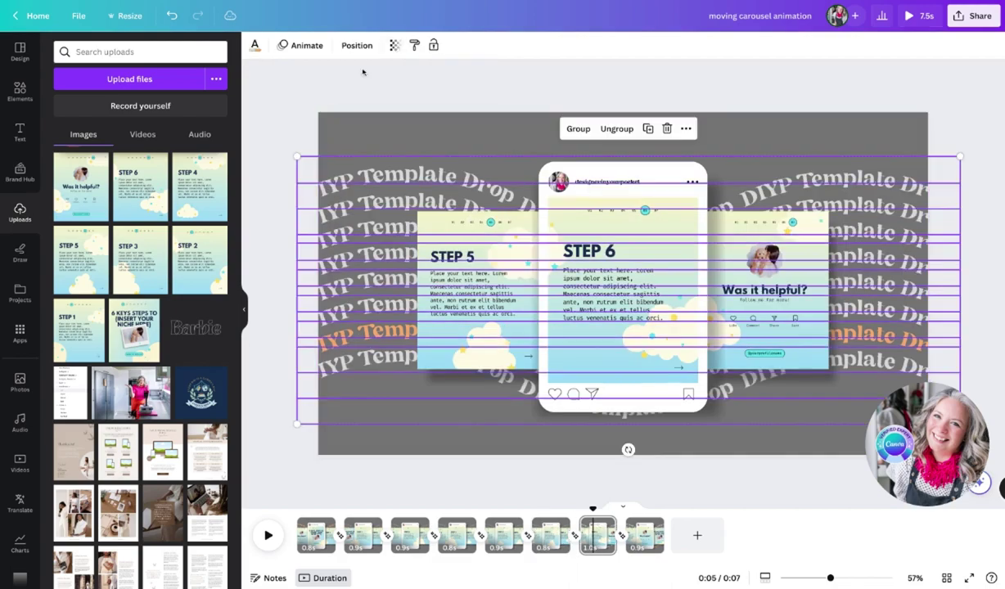
pyautogui.click(395, 45)
pyautogui.moveTo(395, 90); pyautogui.dragTo(329, 90)
# On page 8, set the transparency of the white wavy text rows to about 40, leaving out the orange bottom row
pyautogui.click(644, 542)
pyautogui.moveTo(284, 117); pyautogui.dragTo(376, 484)
pyautogui.keyDown('shift'); pyautogui.click(351, 360); pyautogui.keyUp('shift')
pyautogui.click(394, 46)
pyautogui.moveTo(393, 90); pyautogui.dragTo(330, 90)
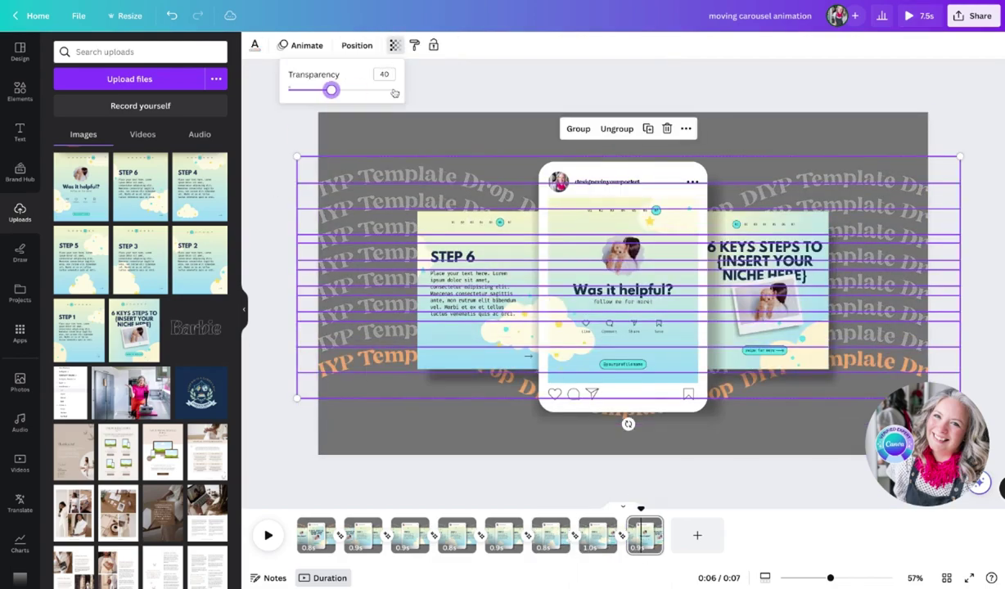
# Deselect the text rows and play the animation from page 1 to check the faded background
pyautogui.click(278, 175)
pyautogui.click(315, 528)
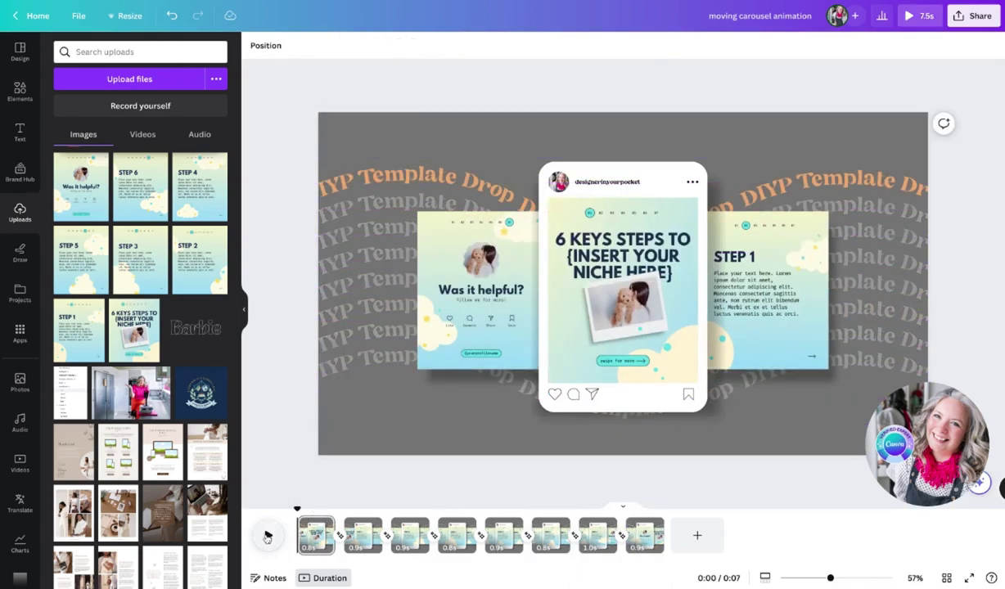
pyautogui.click(266, 536)
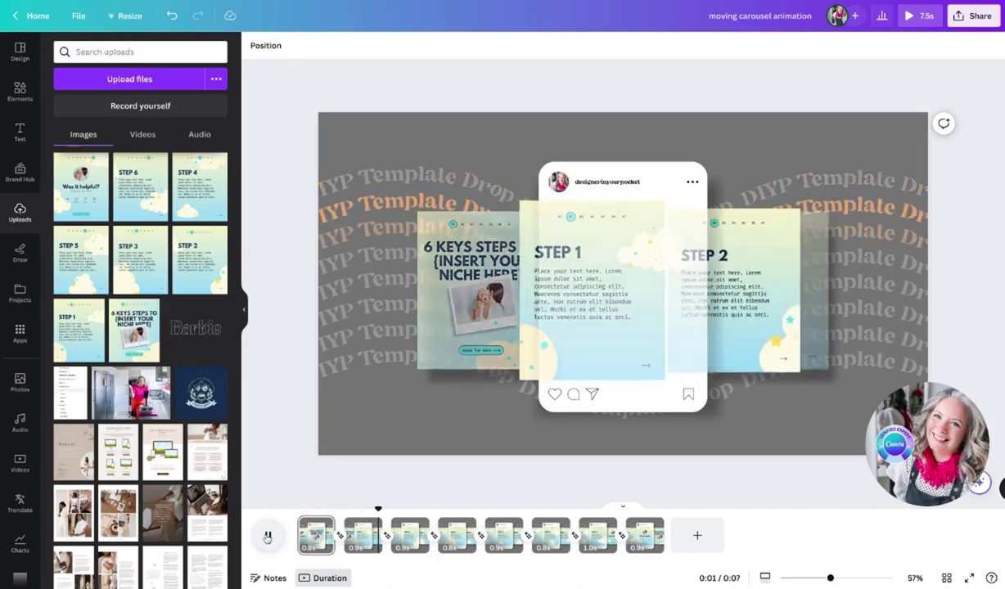